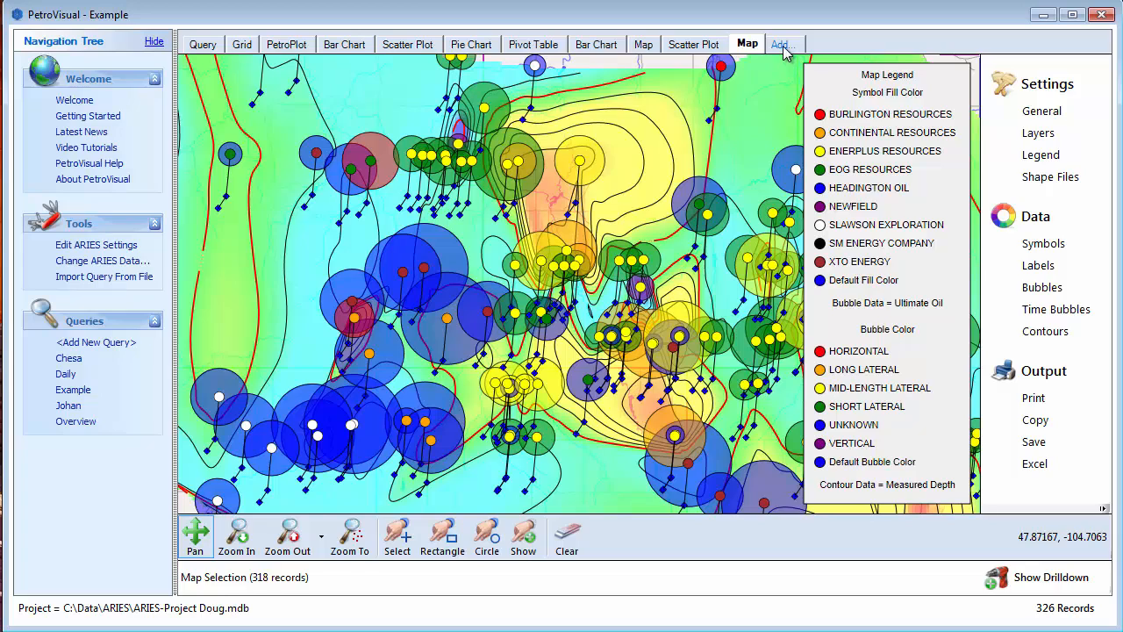
- Add a new map and zoom in on the well cluster in Richland County
left_click(782, 46)
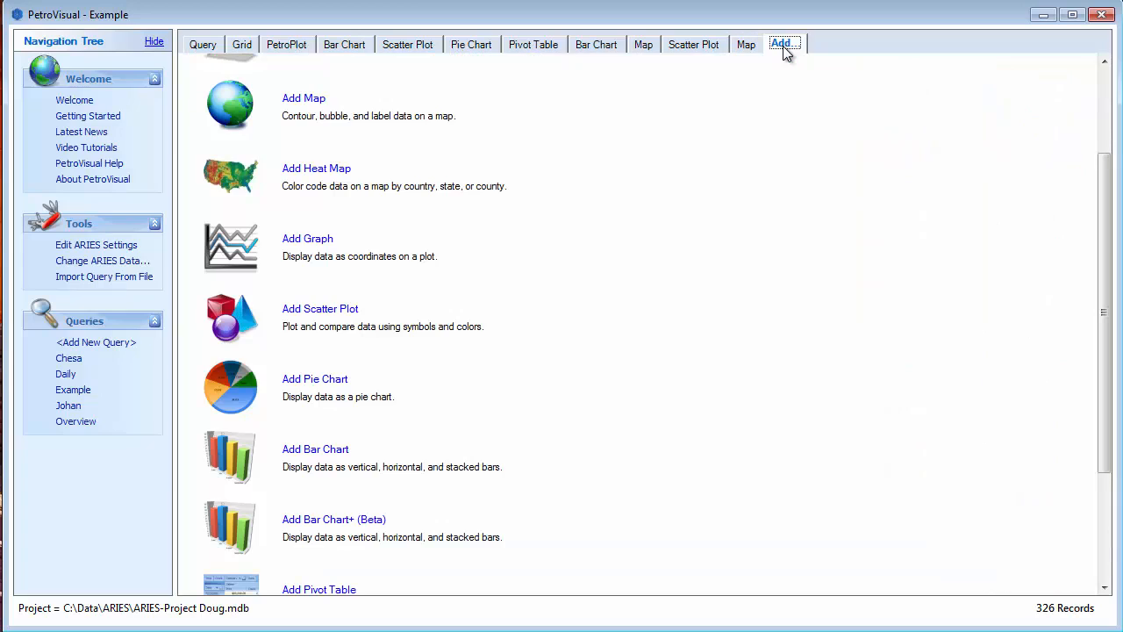
left_click(309, 99)
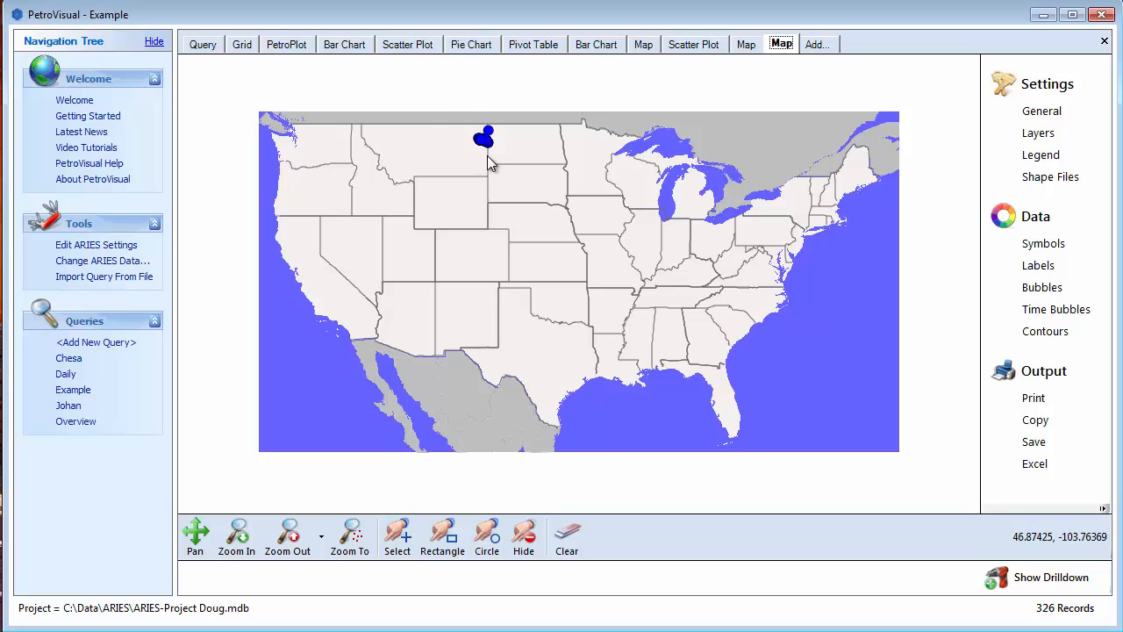
left_click(251, 537)
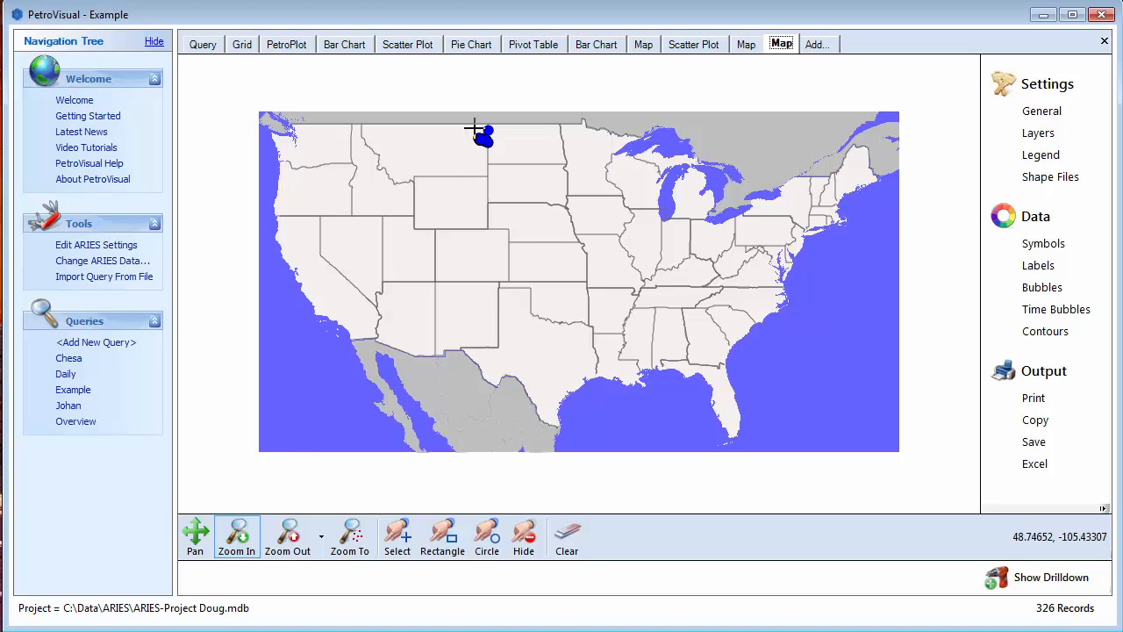
left_click_drag(472, 132, 500, 151)
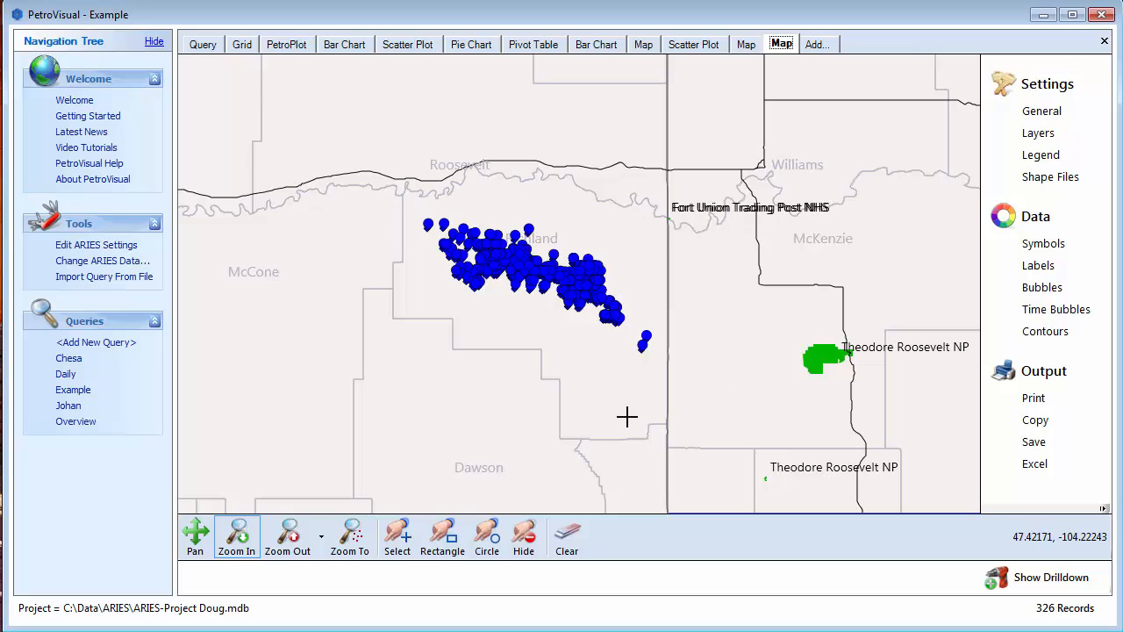
left_click_drag(401, 195, 669, 358)
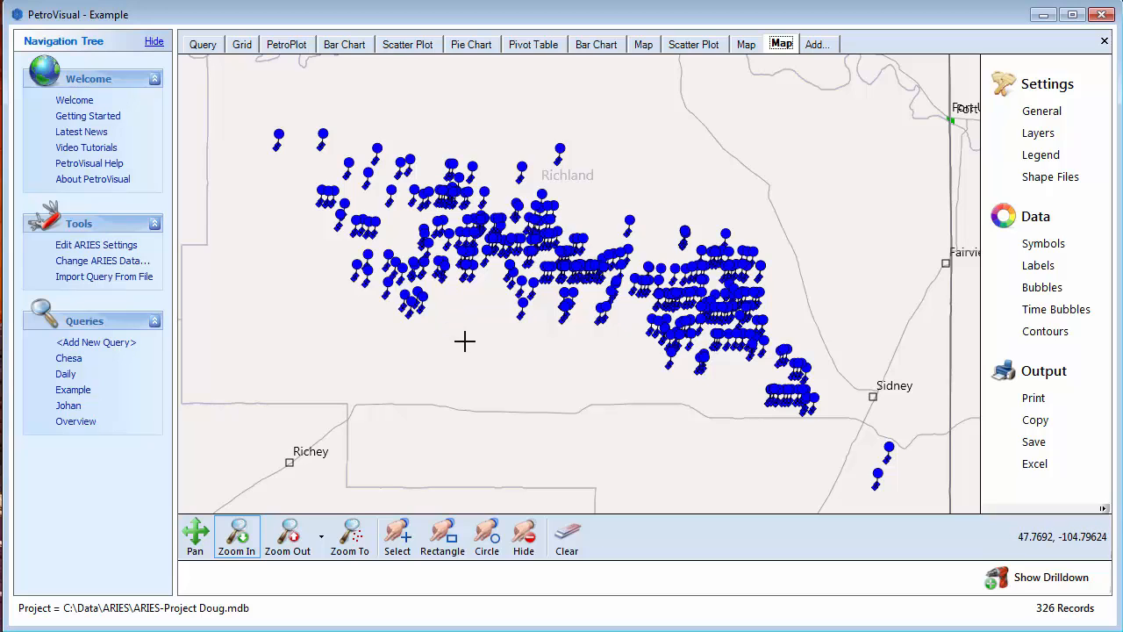
left_click_drag(450, 138, 659, 325)
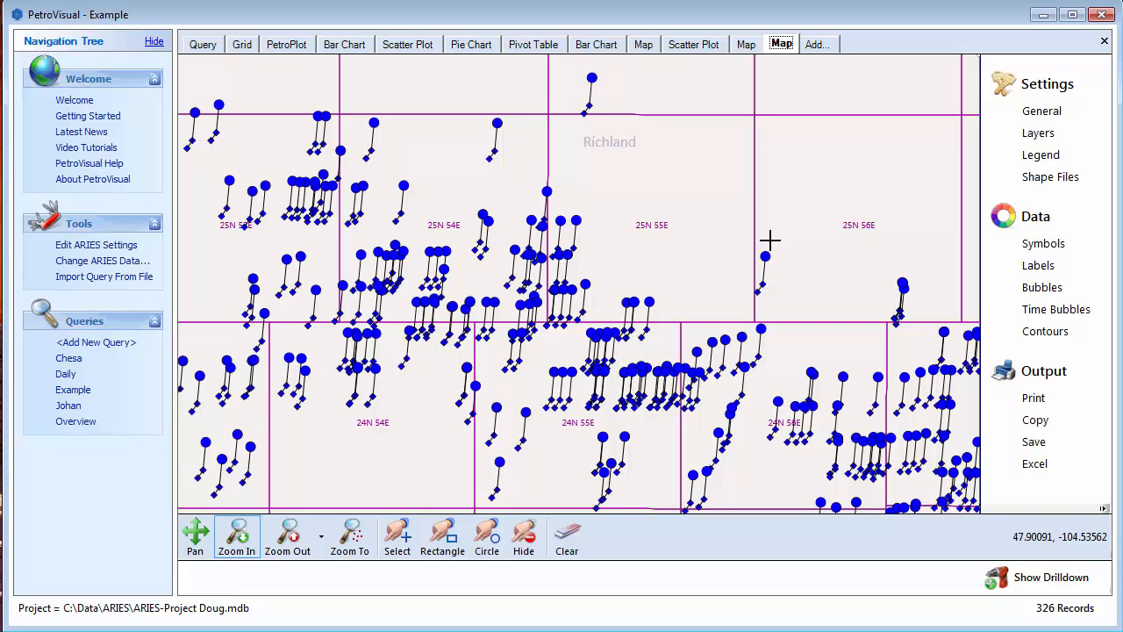
- Turn off the Water Bodies layer of the map
left_click(1038, 134)
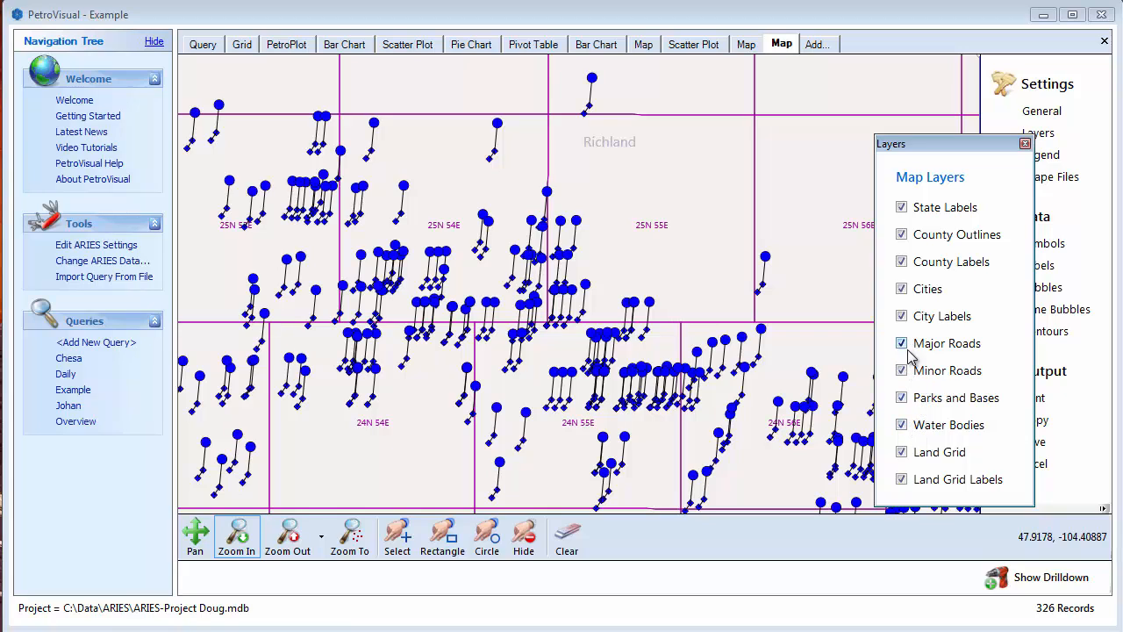
left_click(903, 426)
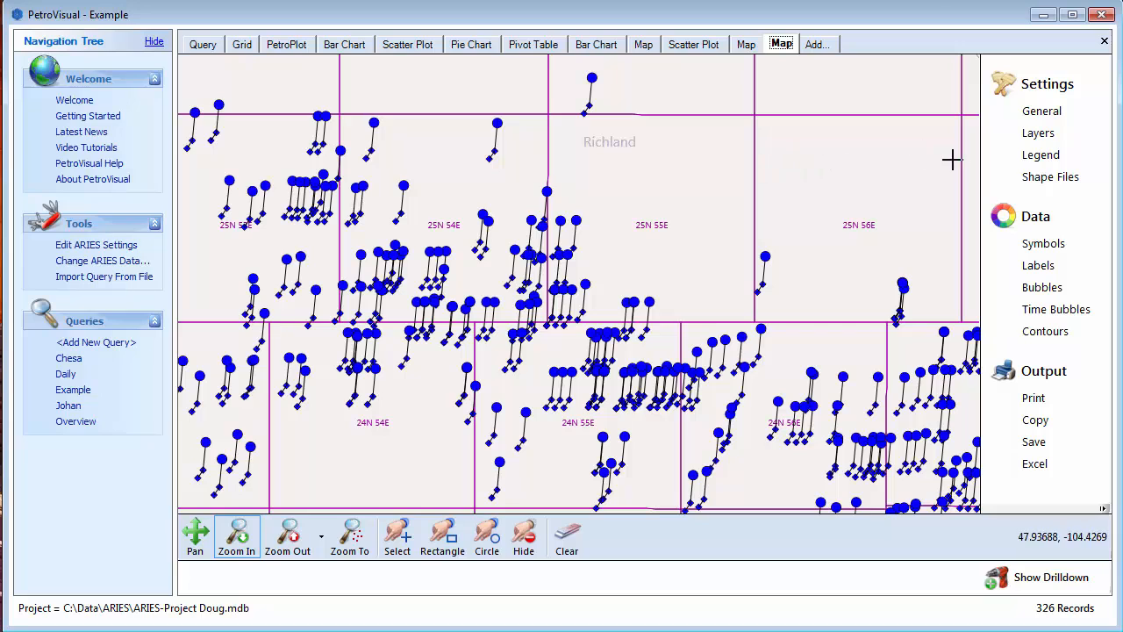
- Show the map legend at the Upper Right location with a legend text size of 8
left_click(1039, 155)
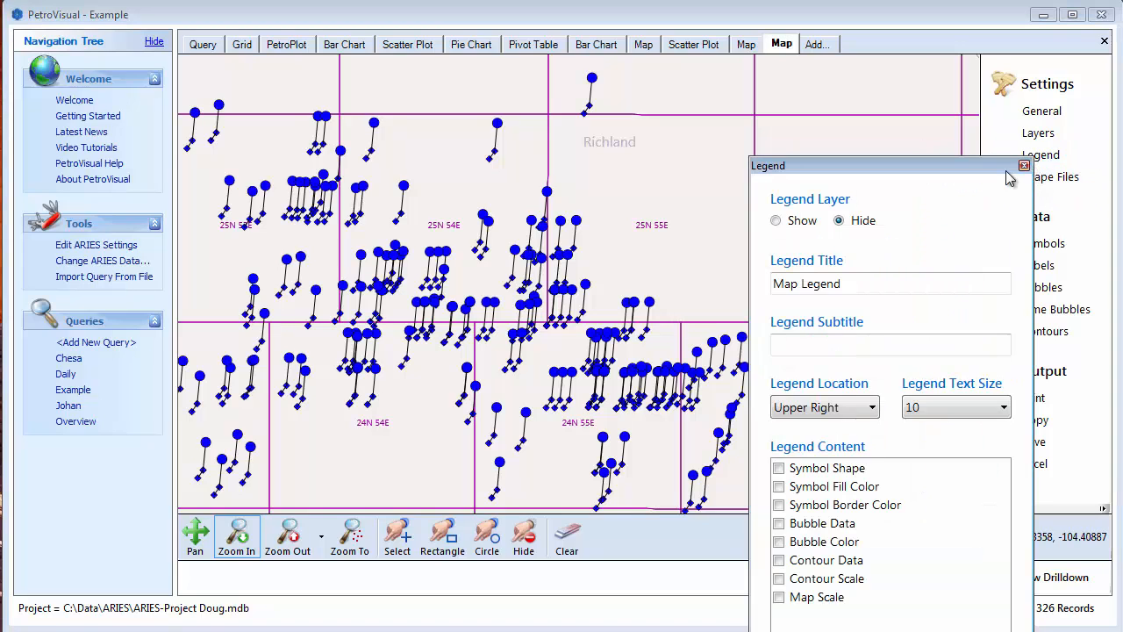
left_click_drag(906, 167, 881, 91)
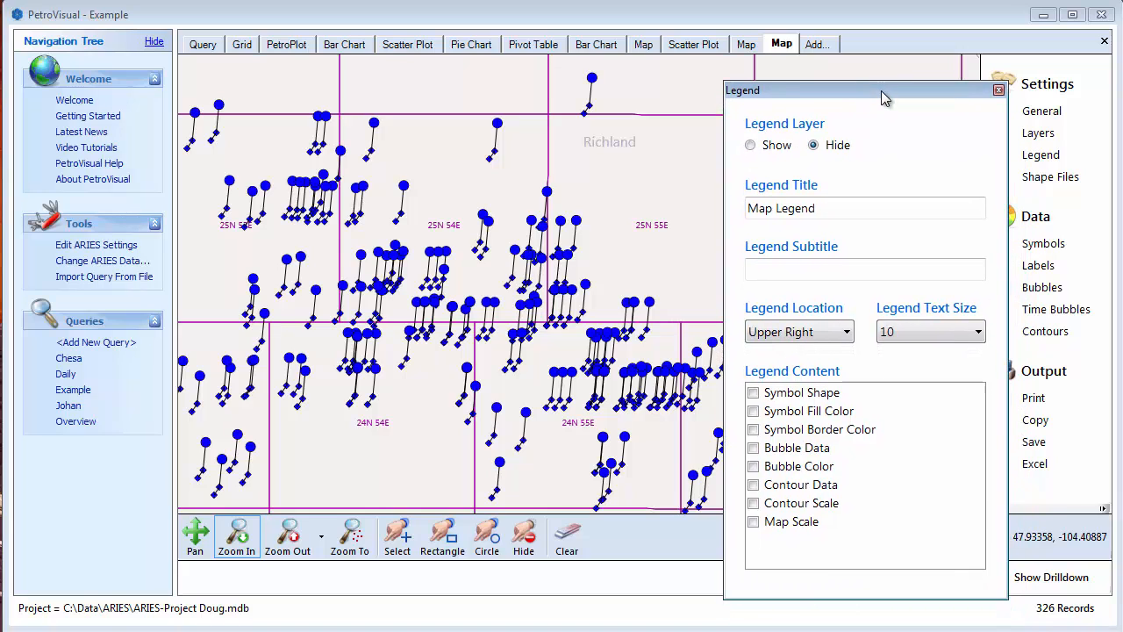
left_click(754, 148)
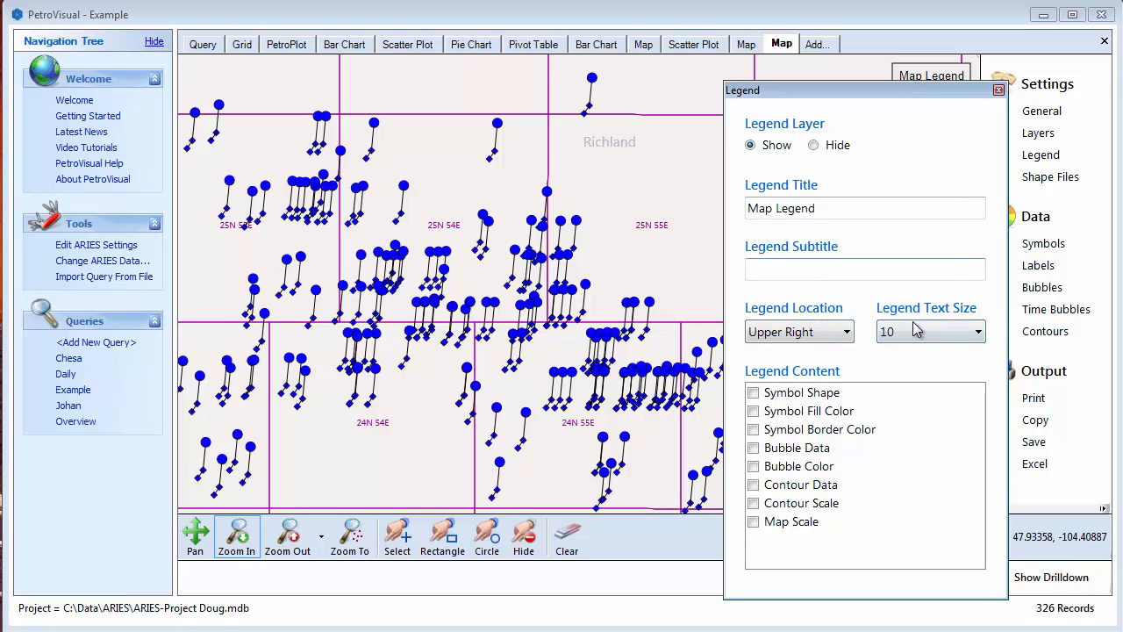
left_click(847, 332)
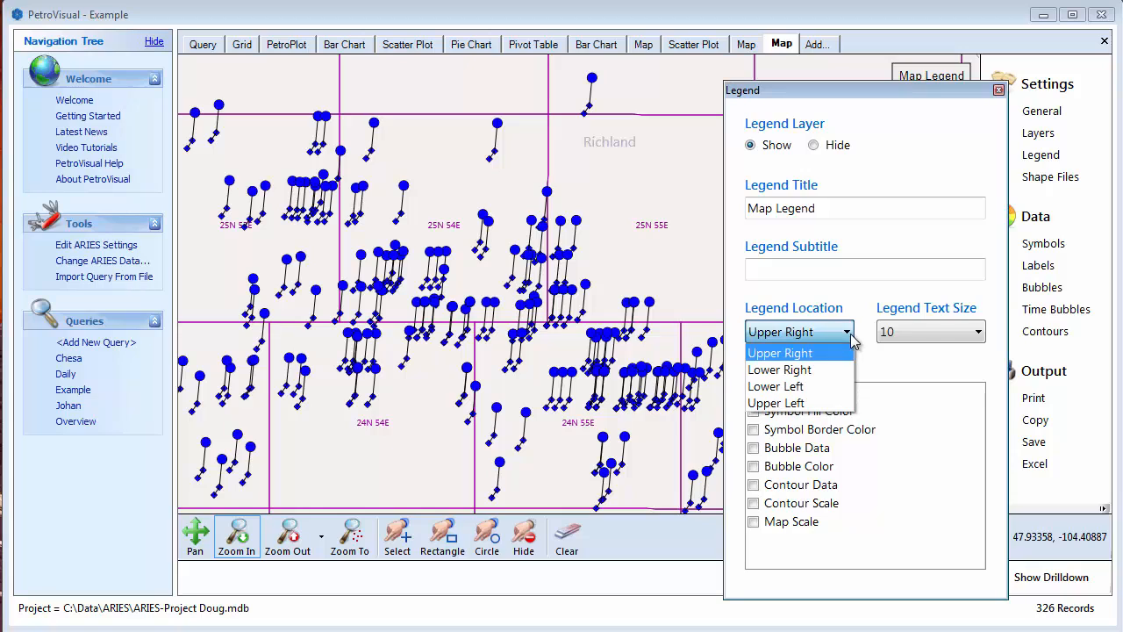
left_click(824, 334)
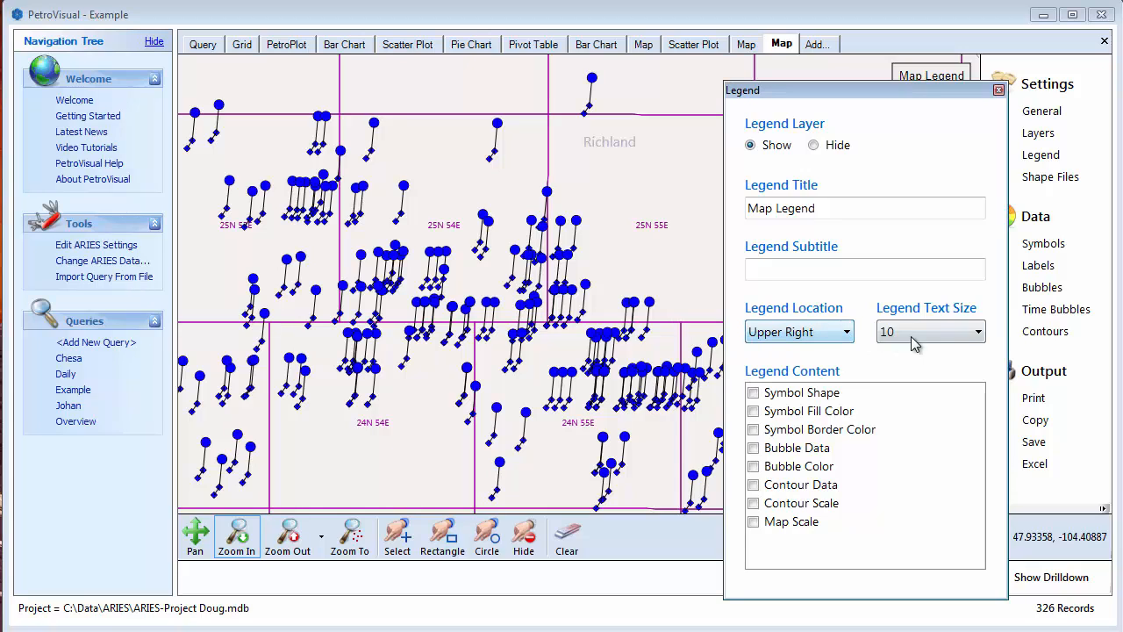
left_click(979, 334)
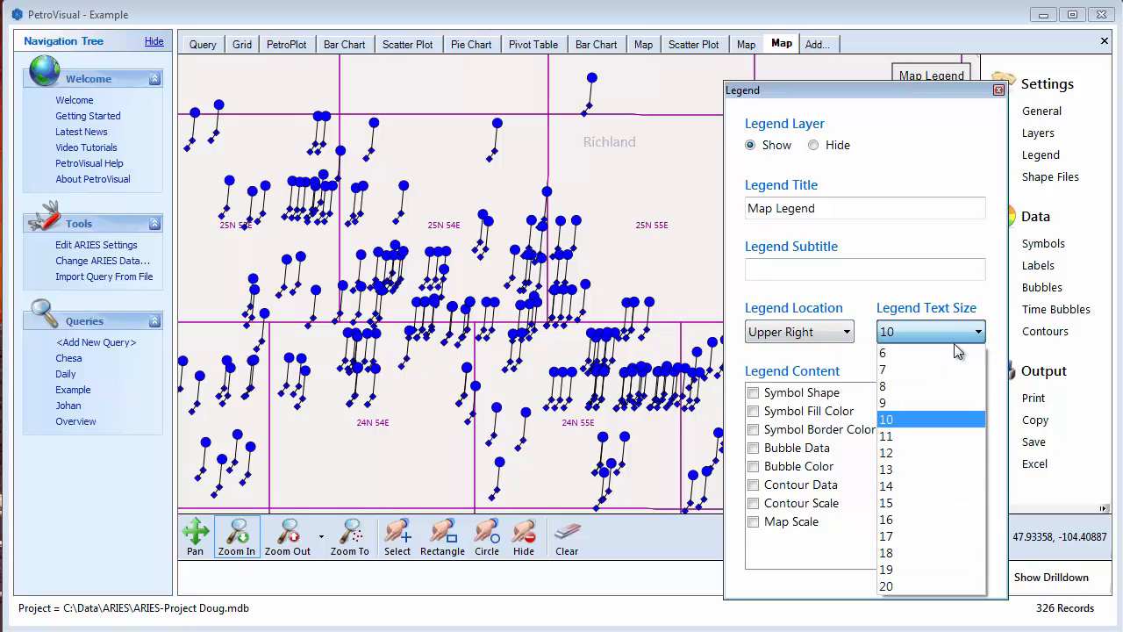
left_click(936, 387)
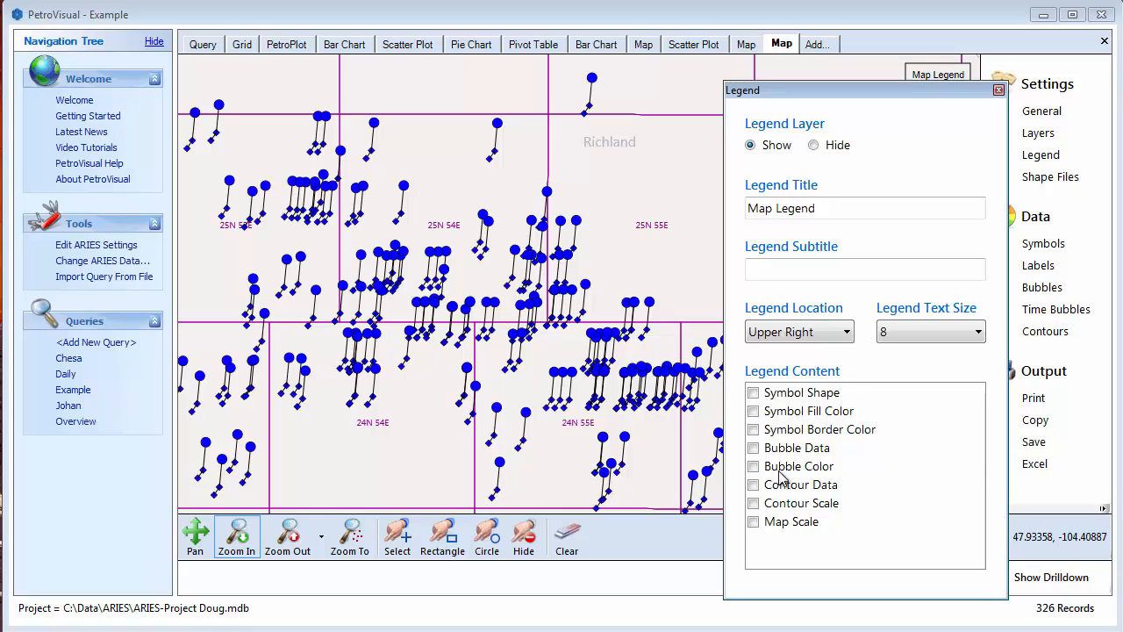
- Include Symbol Fill Color, Bubble Color and Contour Data in the legend content
left_click(754, 413)
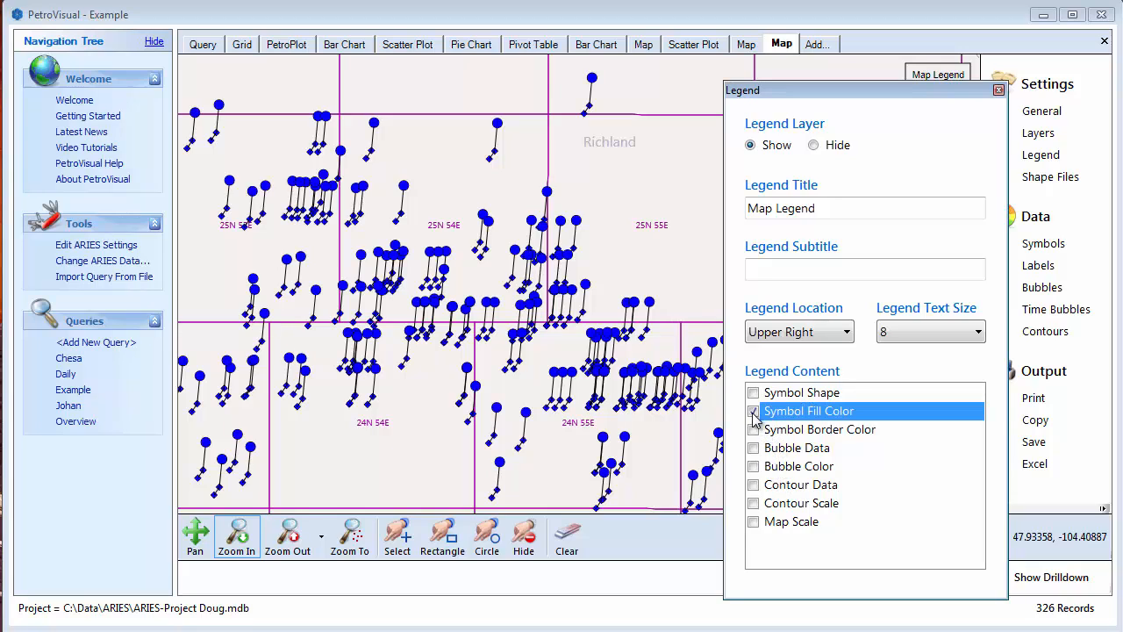
left_click(754, 466)
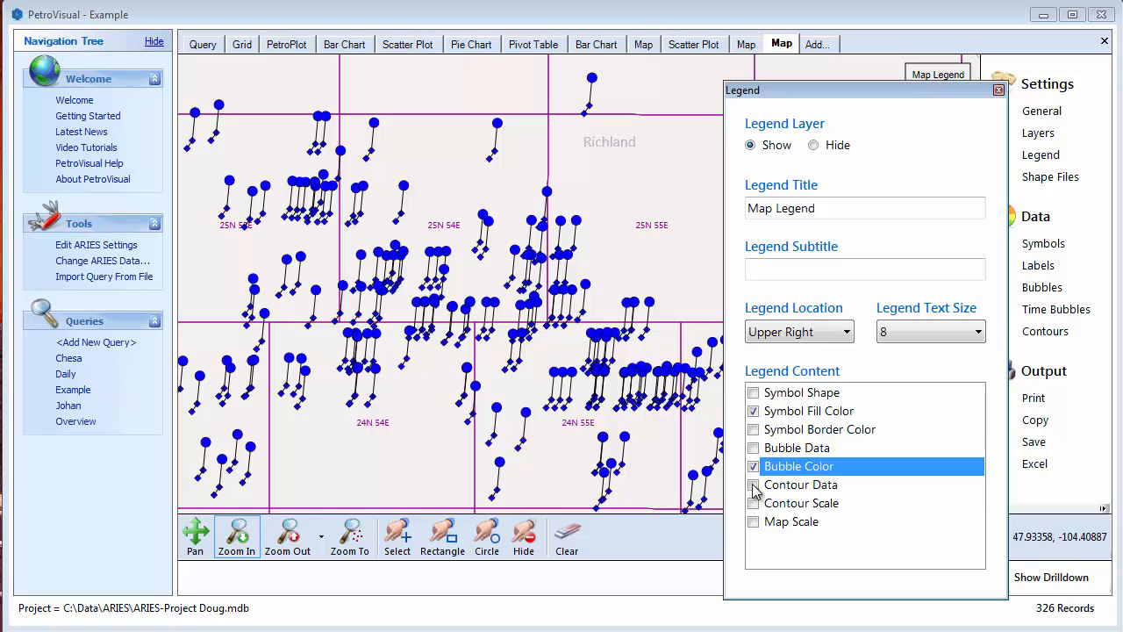
left_click(754, 484)
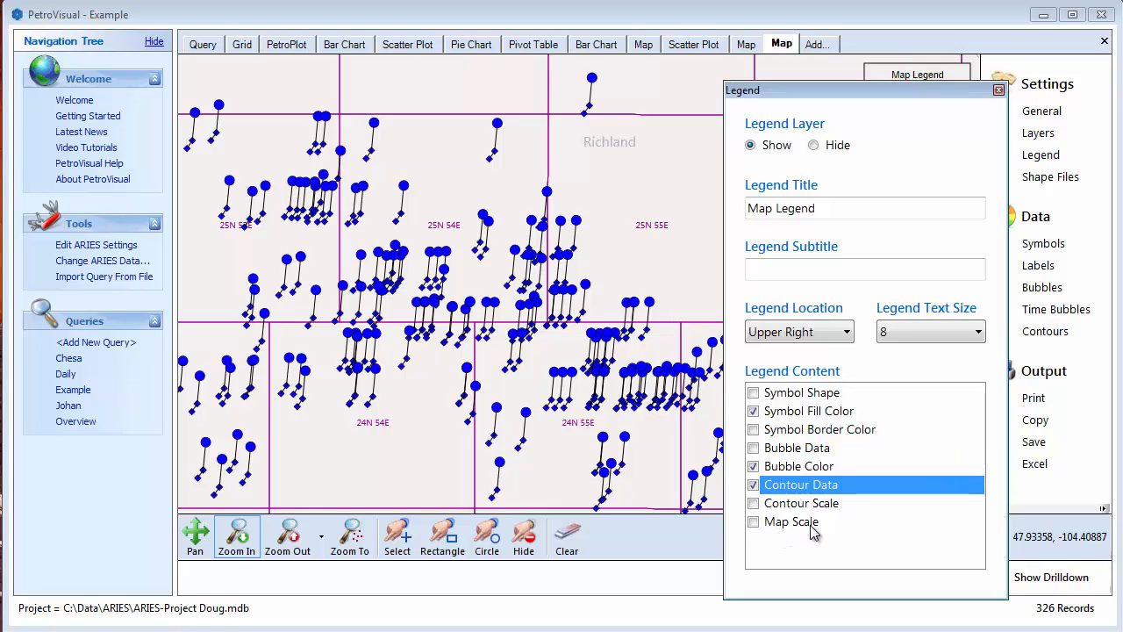
left_click(658, 257)
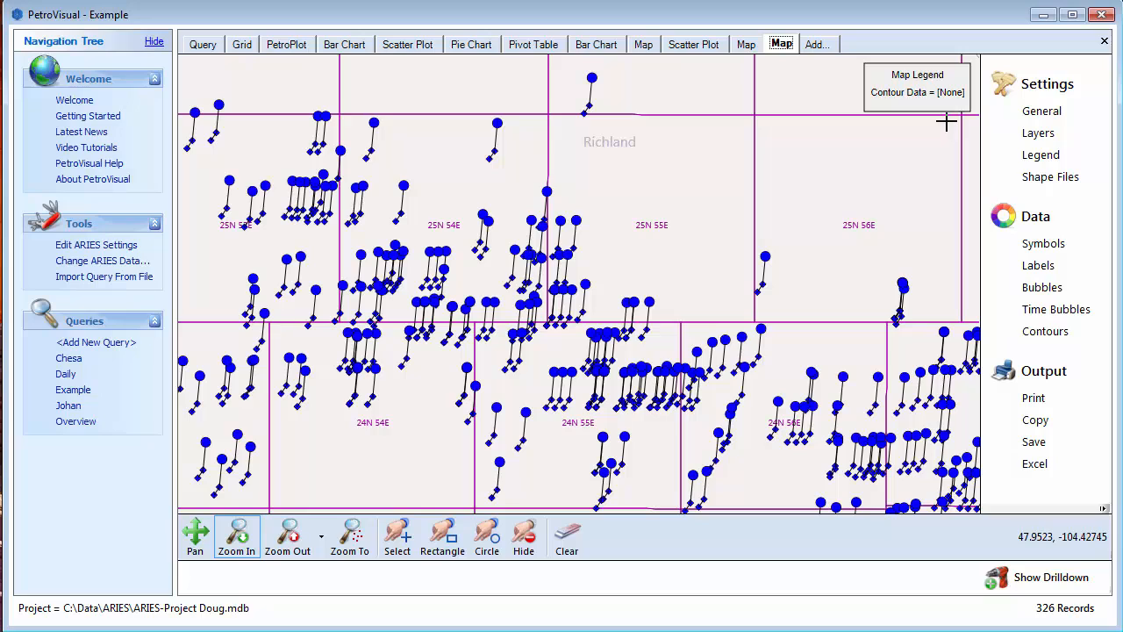
- Add the UnitBoundaries.shp shape file from the Shape files folder to the map
left_click(1060, 180)
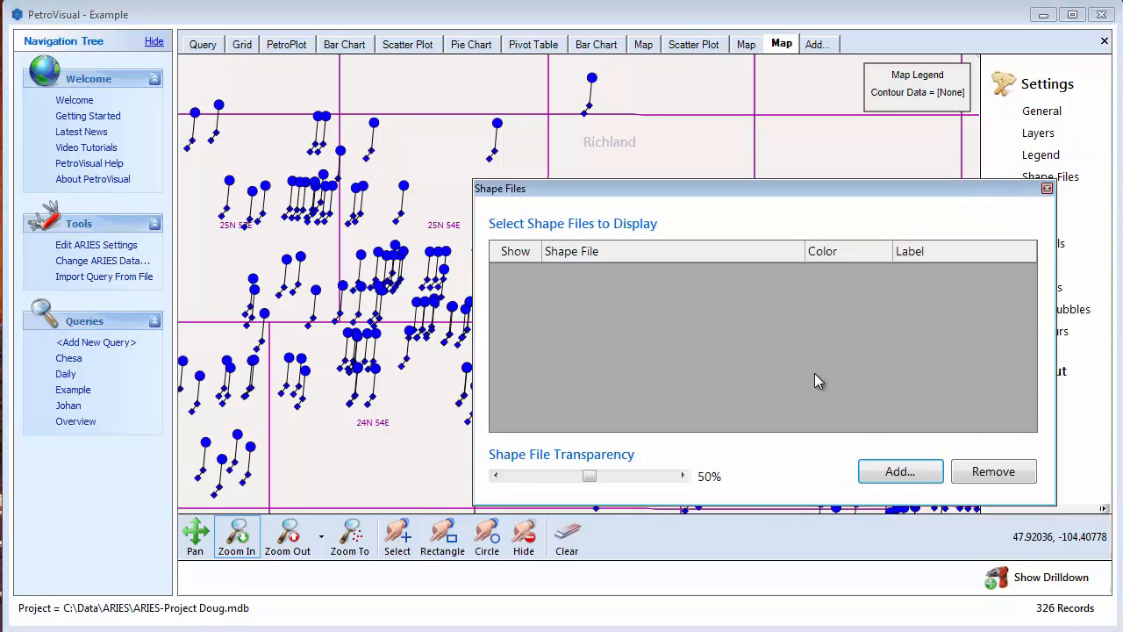
left_click(901, 475)
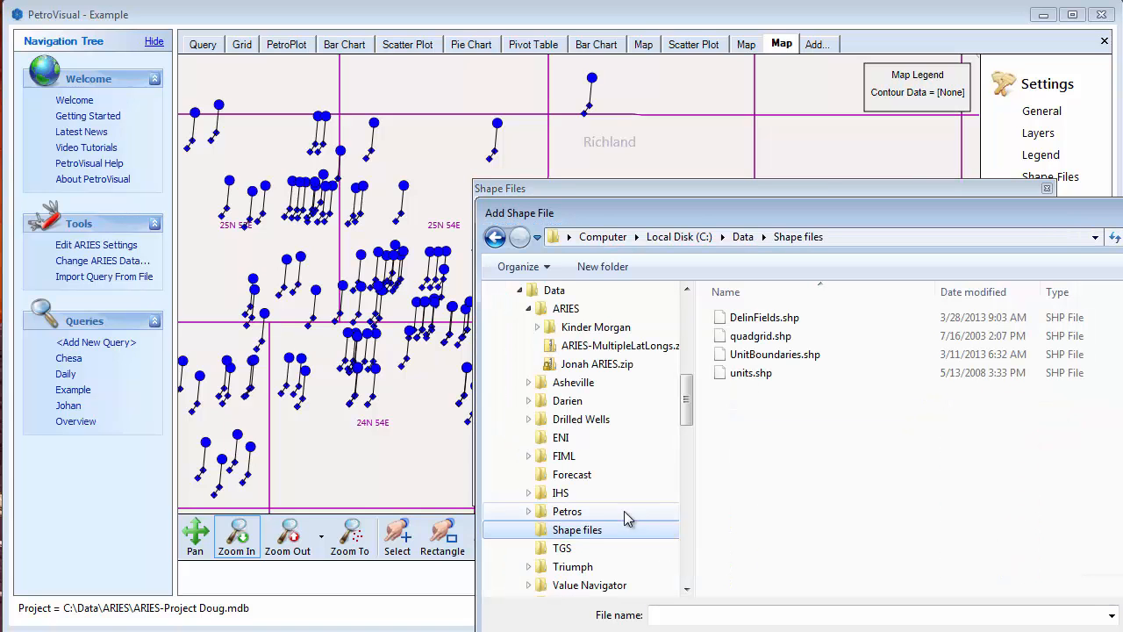
double_click(776, 355)
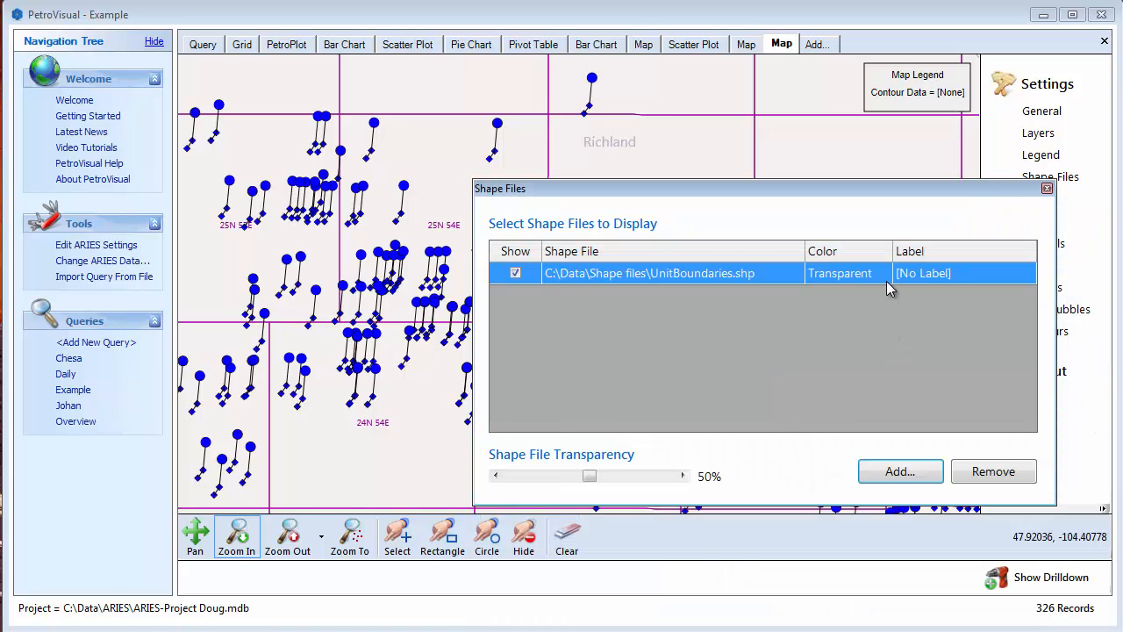
- Set the color of the UnitBoundaries.shp shape file to Tomato and check the colored areas on the wider map
left_click(883, 277)
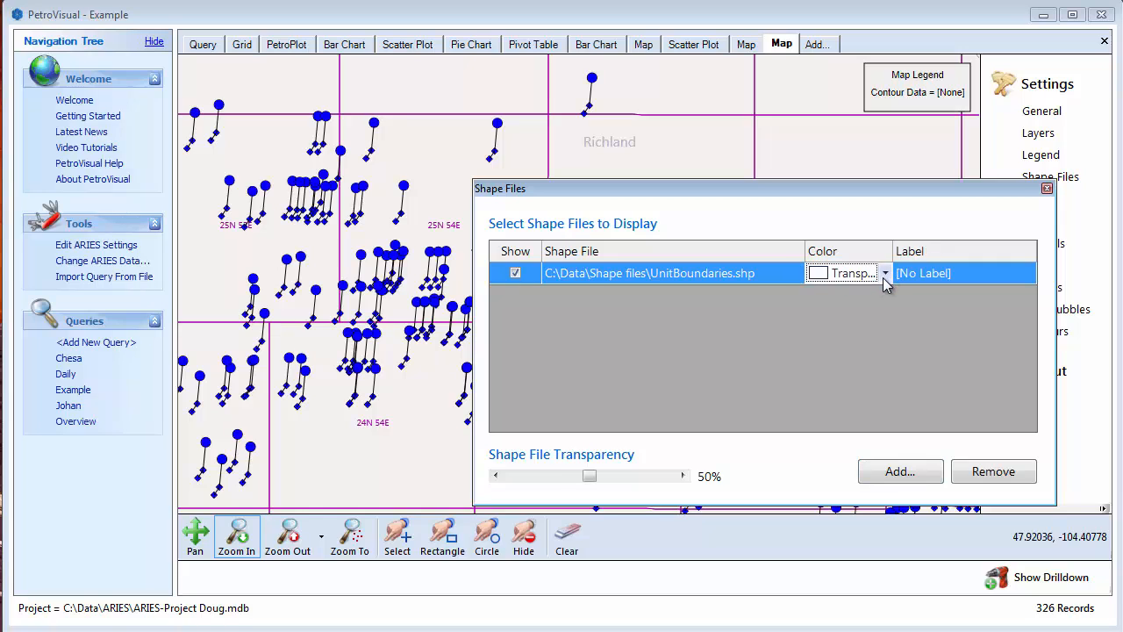
left_click(886, 275)
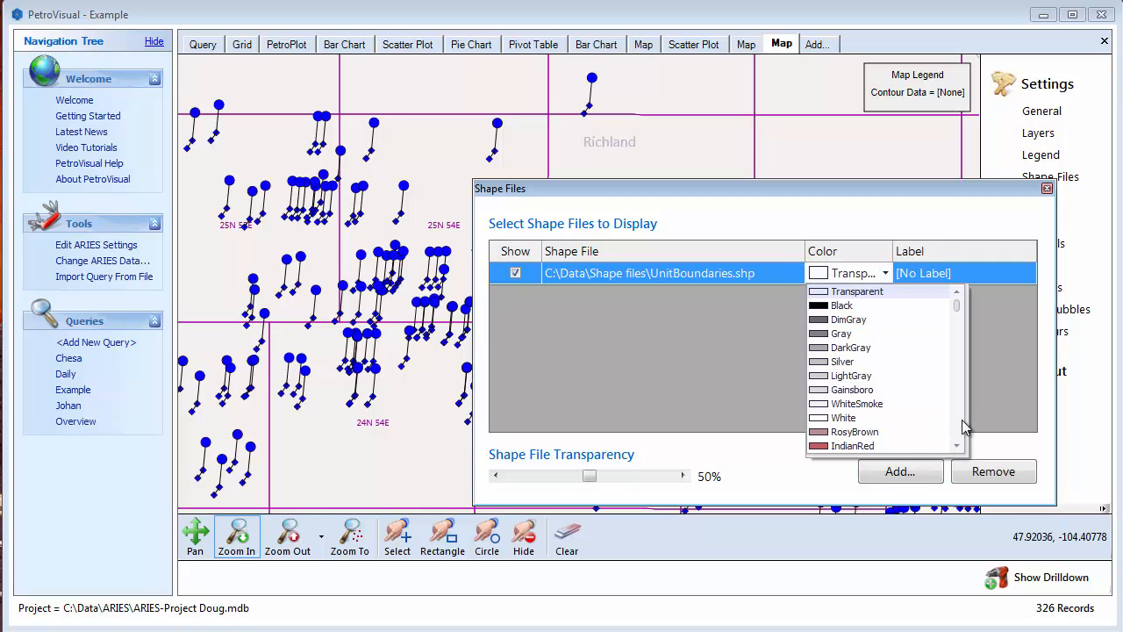
scroll(963, 426, "down", 4)
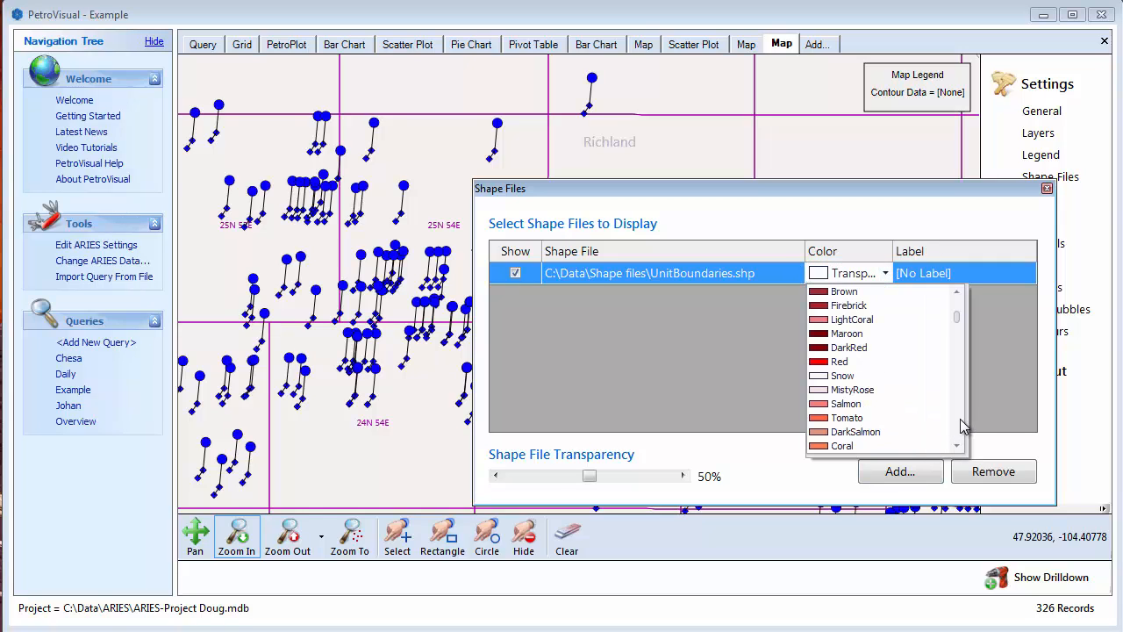
left_click(822, 418)
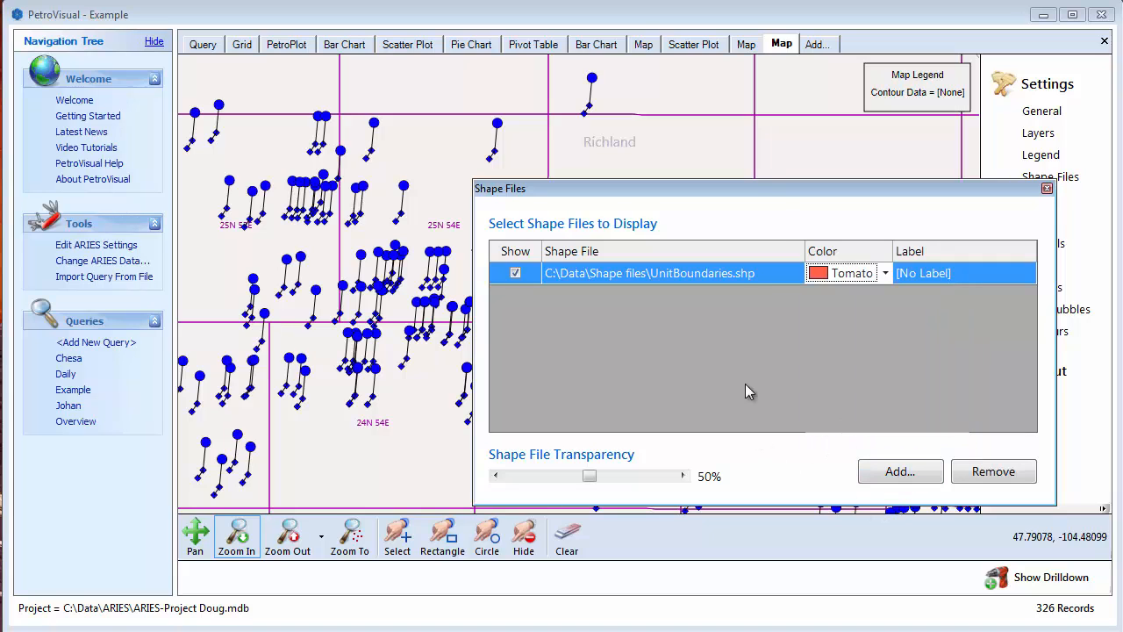
left_click(810, 147)
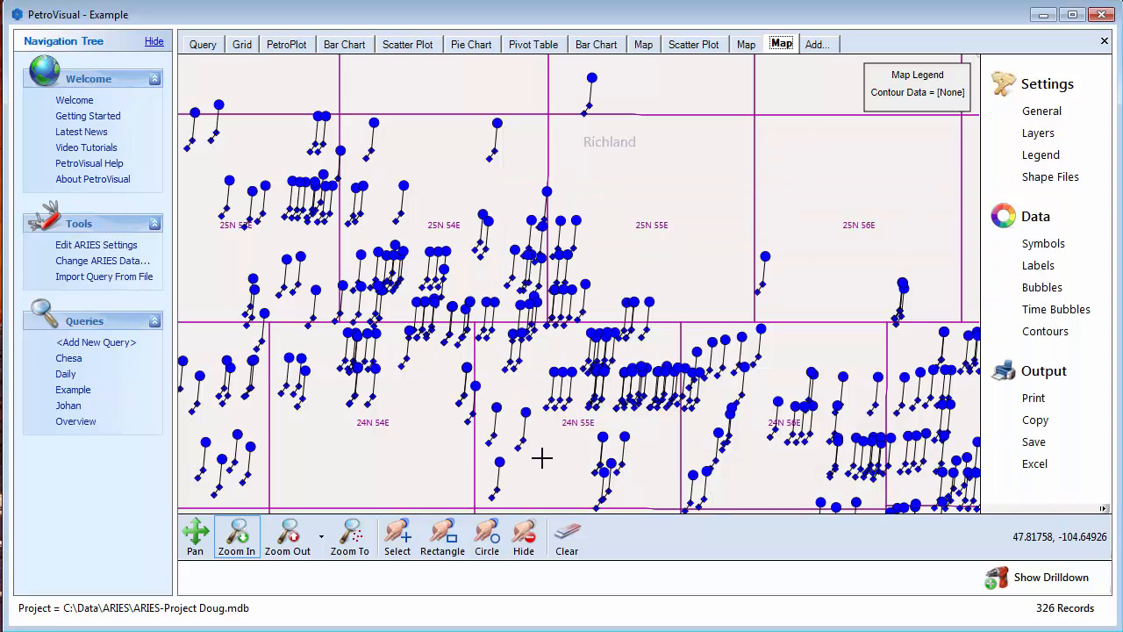
left_click(287, 536)
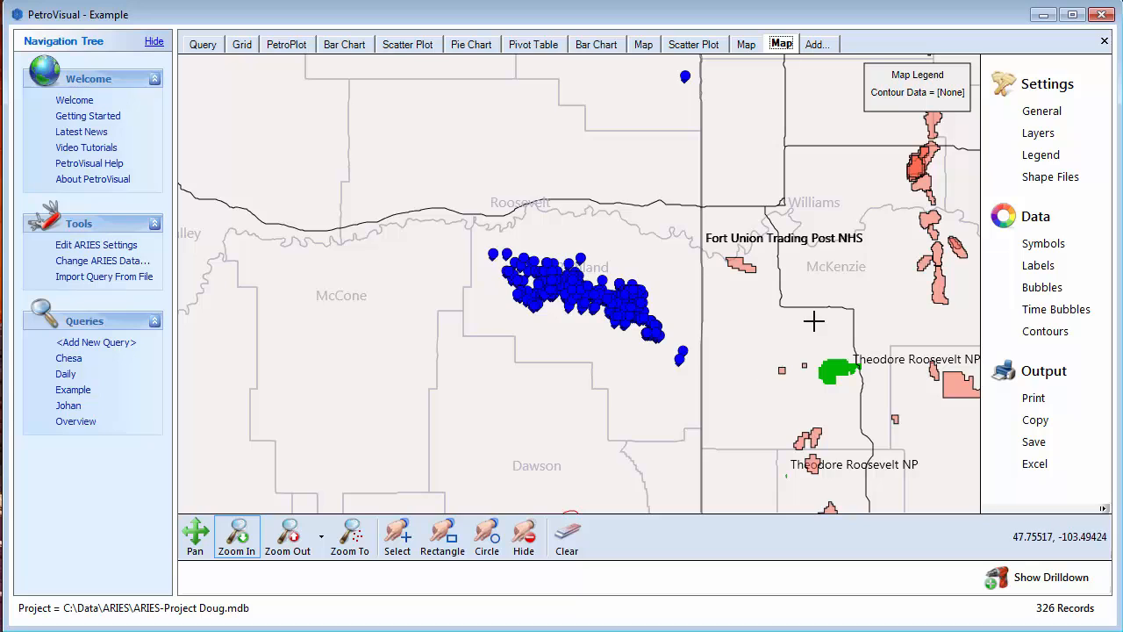
- Add DelinFields.shp as a second shape file on the map
left_click(1044, 183)
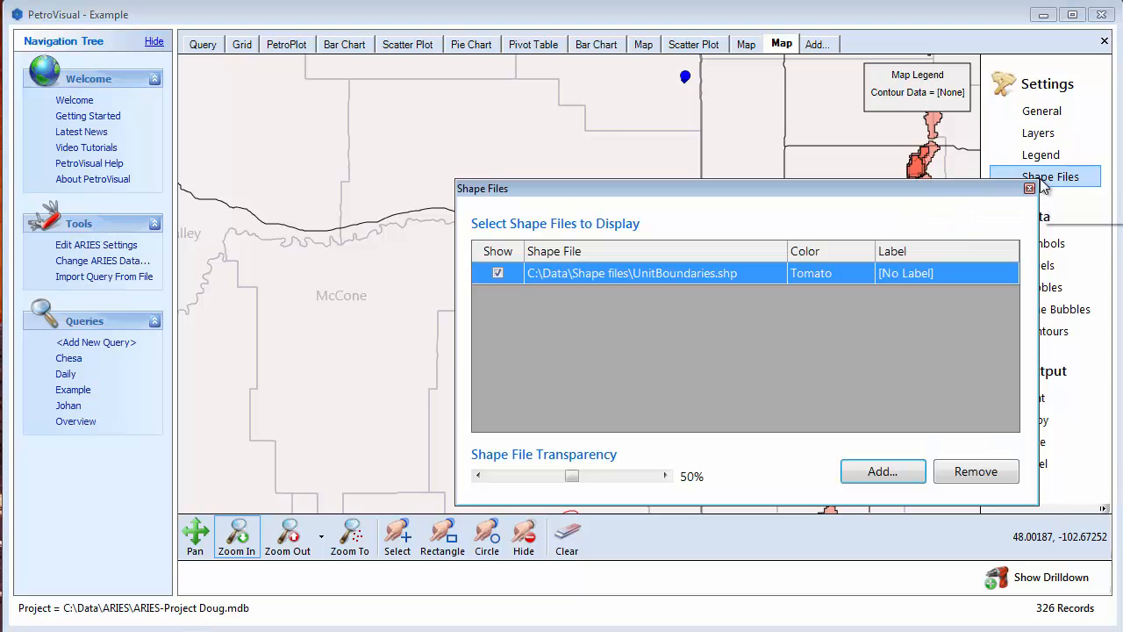
left_click(885, 471)
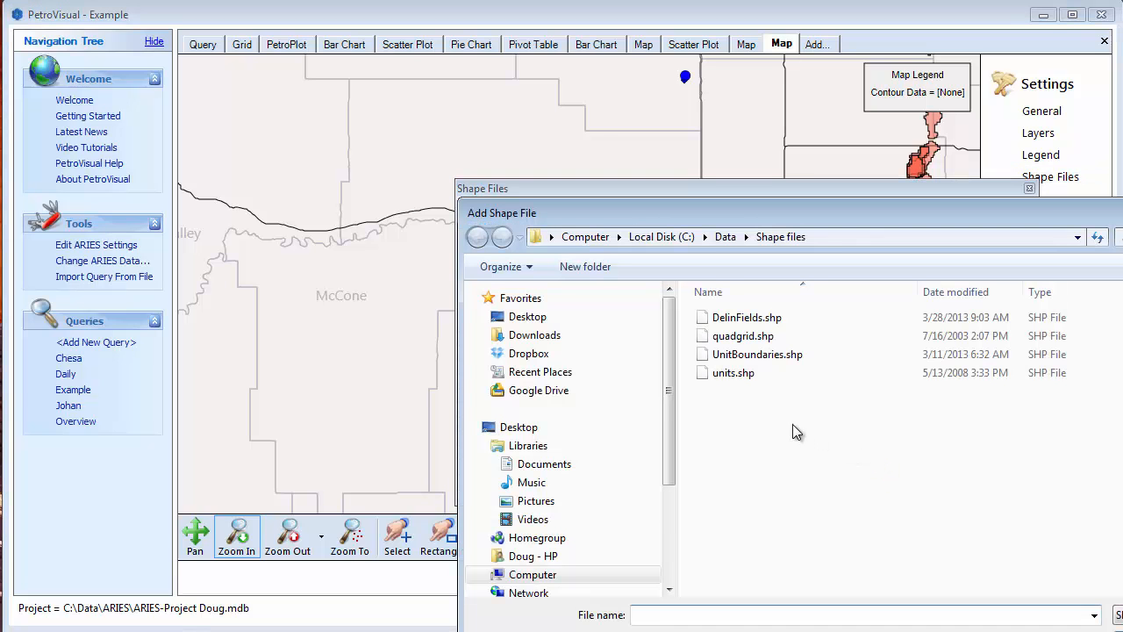
double_click(745, 321)
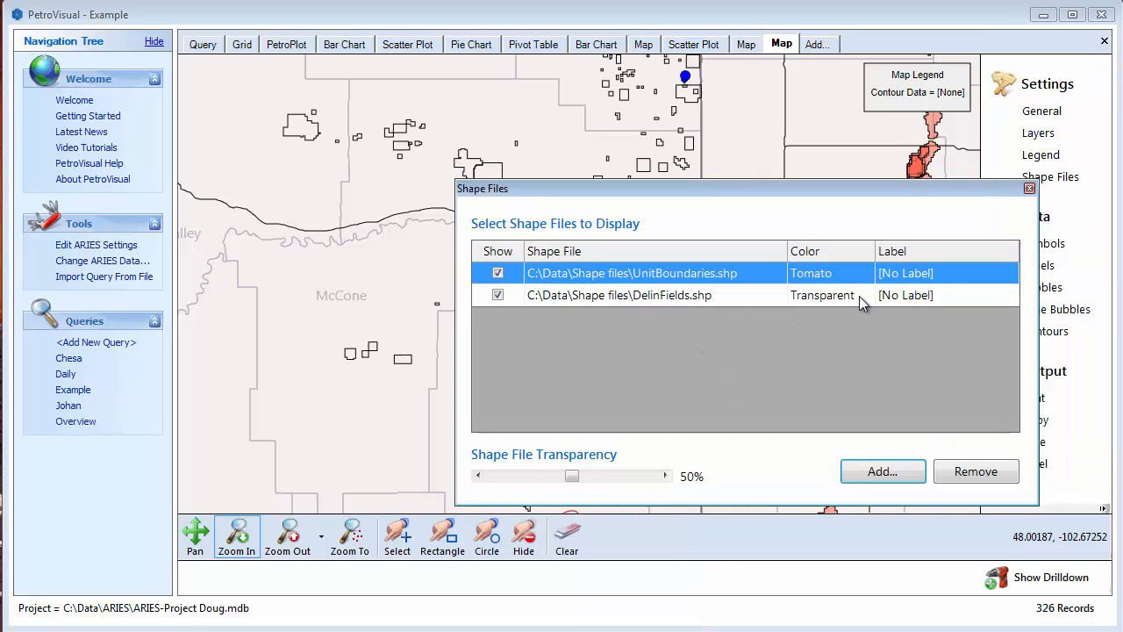
- Set the color of DelinFields.shp to Goldenrod and the shape file transparency to 38%
left_click(857, 296)
left_click(866, 295)
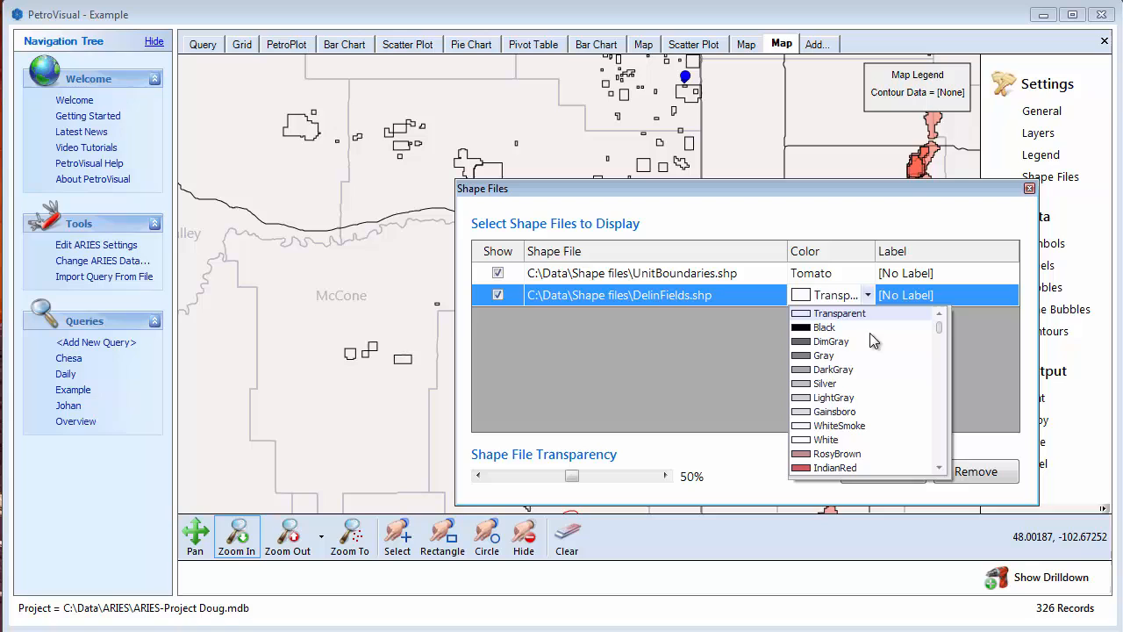
left_click(945, 449)
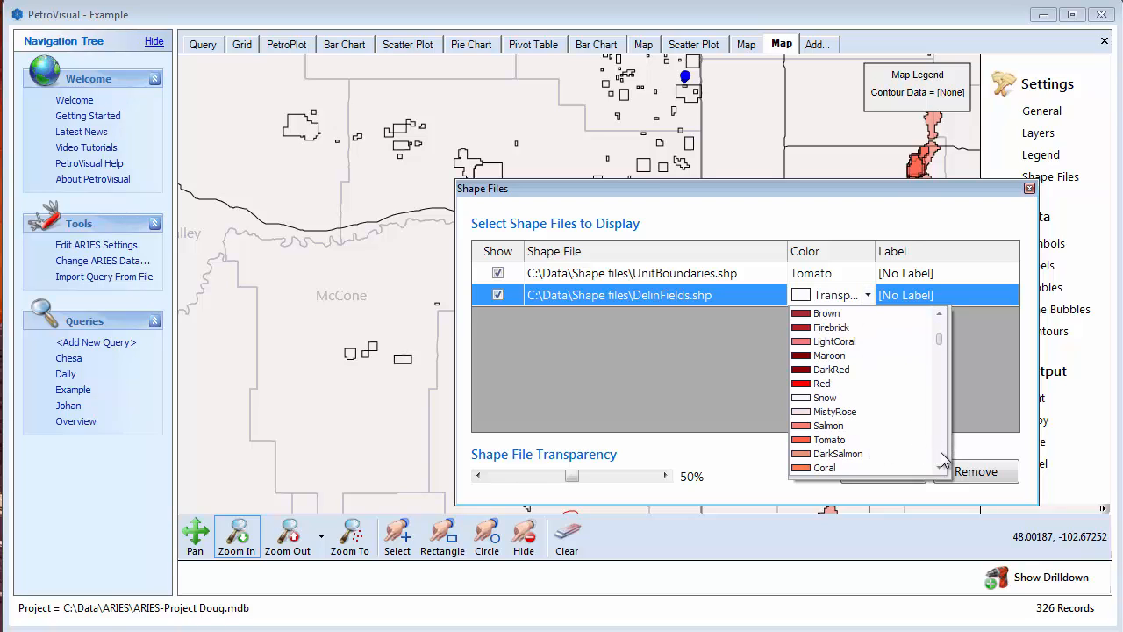
left_click(941, 451)
left_click(941, 451)
left_click(941, 450)
left_click(806, 317)
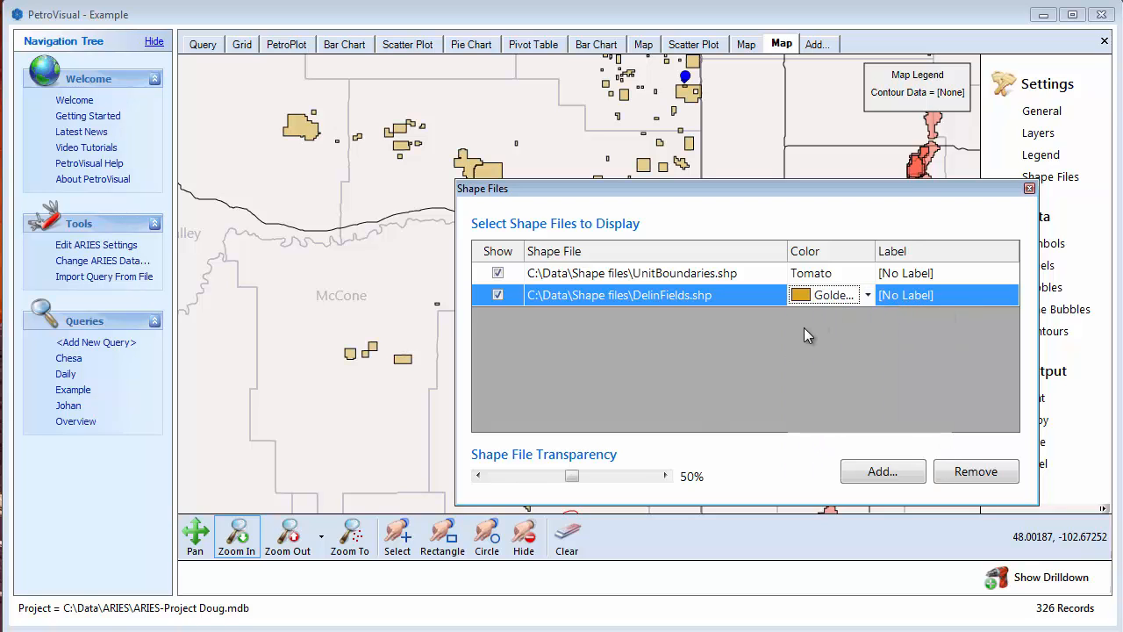
left_click_drag(571, 475, 553, 475)
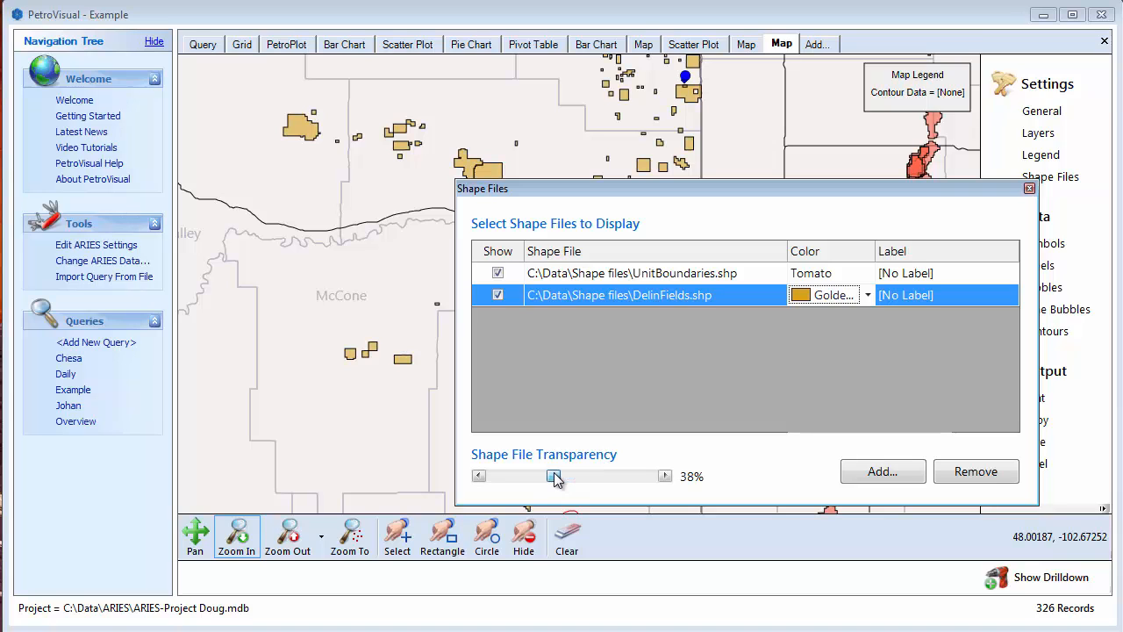
- Zoom in on the main well cluster and review the options for defining the symbol shape without changing them
left_click(354, 467)
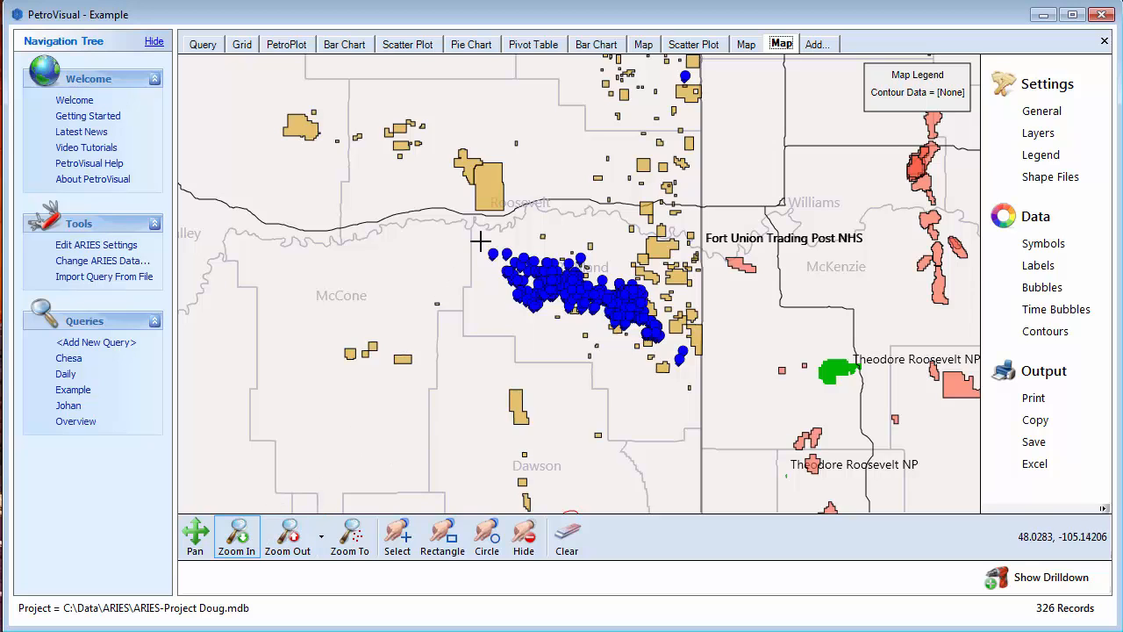
left_click_drag(485, 239, 729, 366)
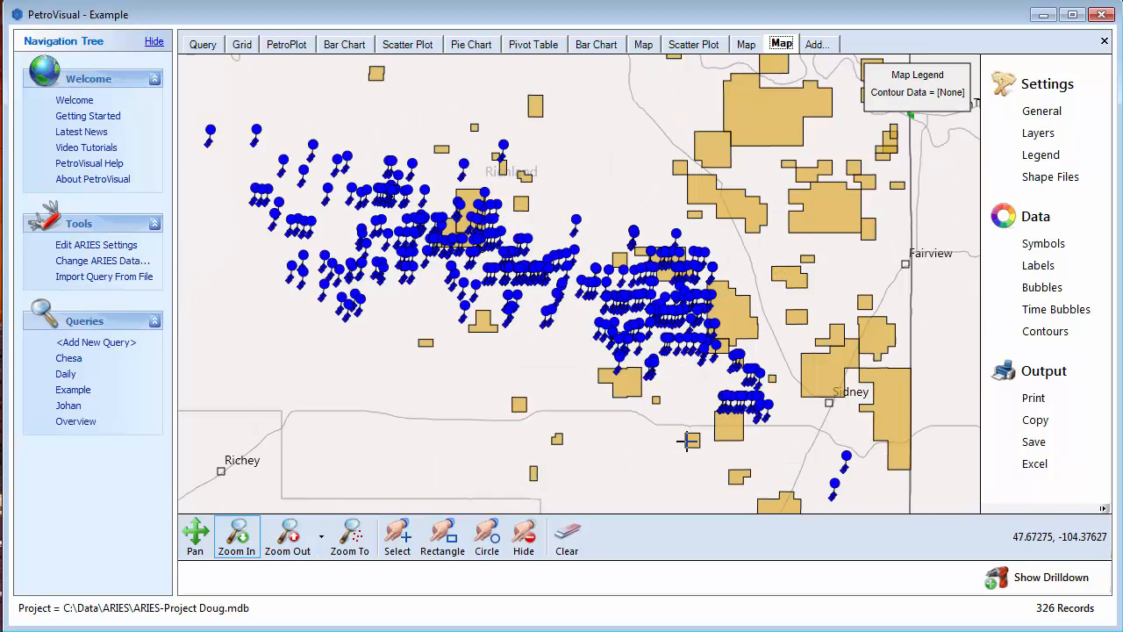
left_click_drag(531, 179, 792, 460)
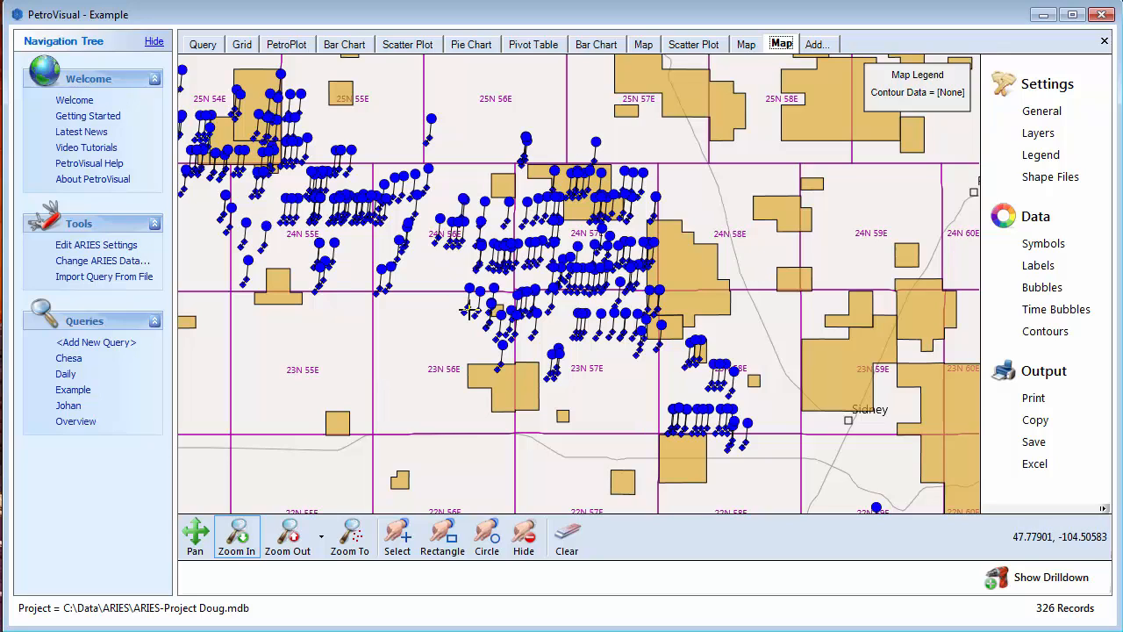
left_click(1032, 246)
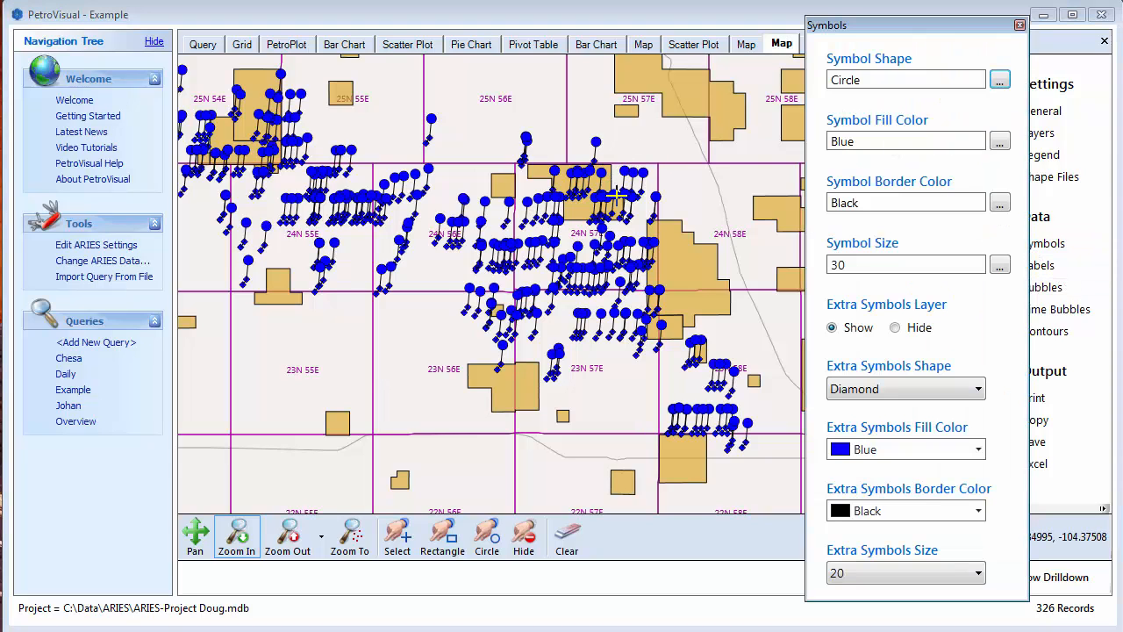
left_click(999, 81)
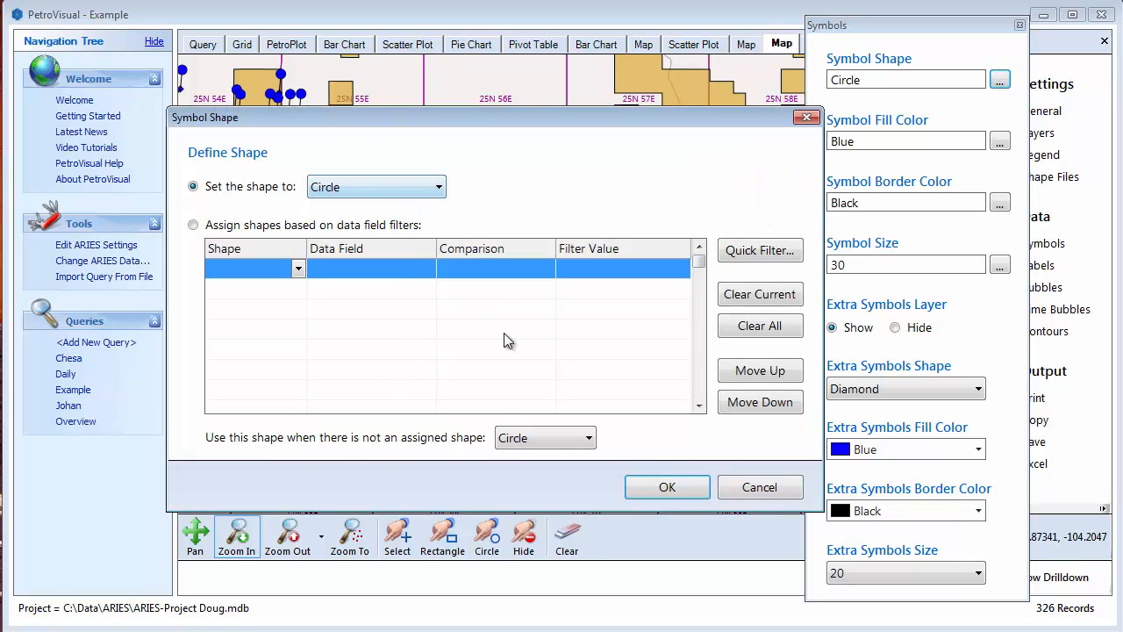
left_click(756, 489)
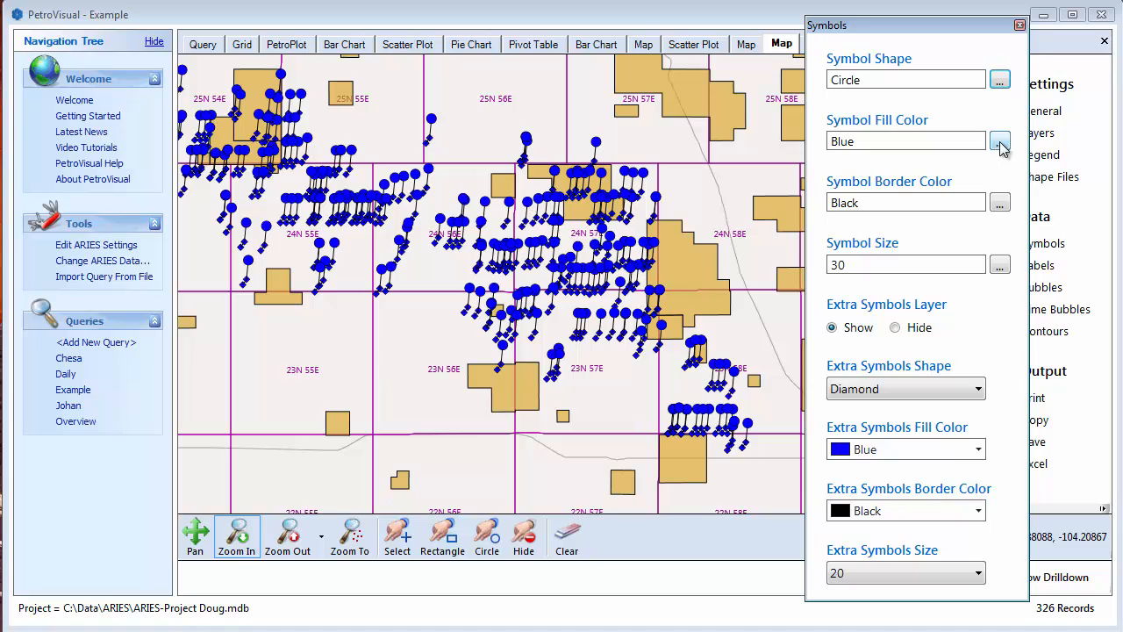
- Assign symbol fill colors by the Operator field, using quick filters for all operator values
left_click(1001, 143)
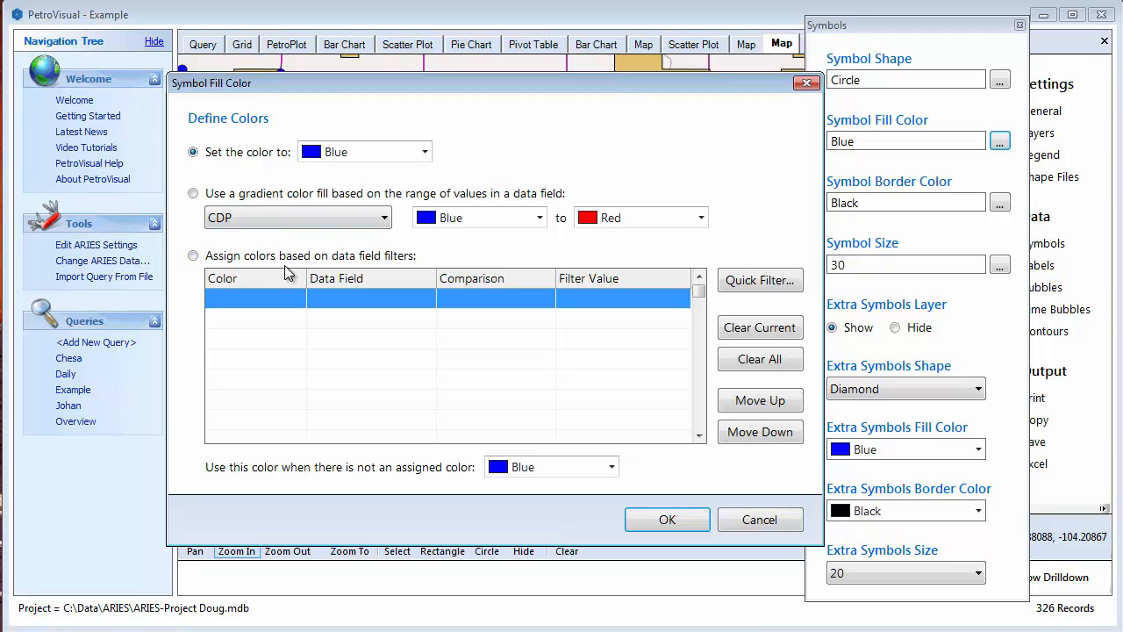
left_click(760, 281)
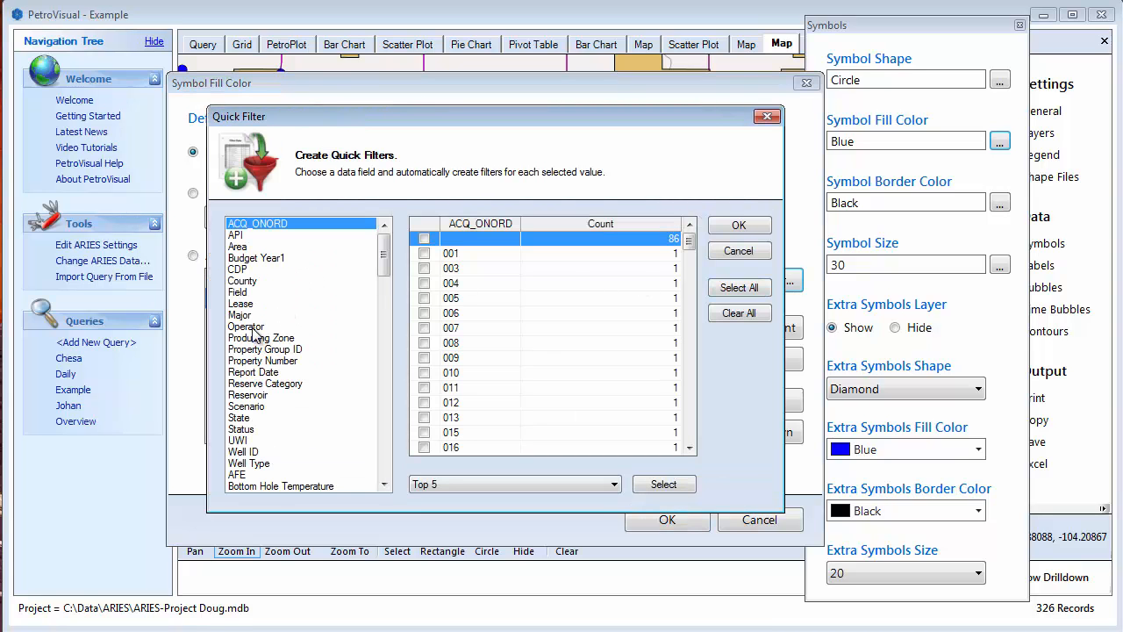
mouse_move(384, 275)
left_mouse_down()
mouse_move(393, 452)
mouse_move(405, 396)
mouse_move(400, 261)
left_mouse_up()
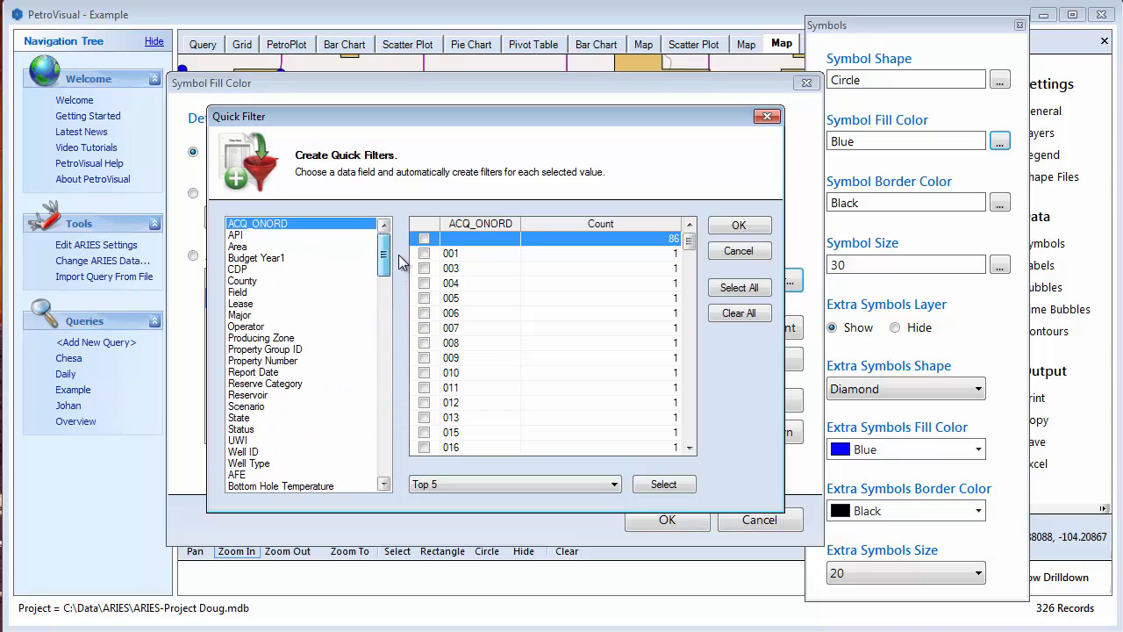
left_click(248, 326)
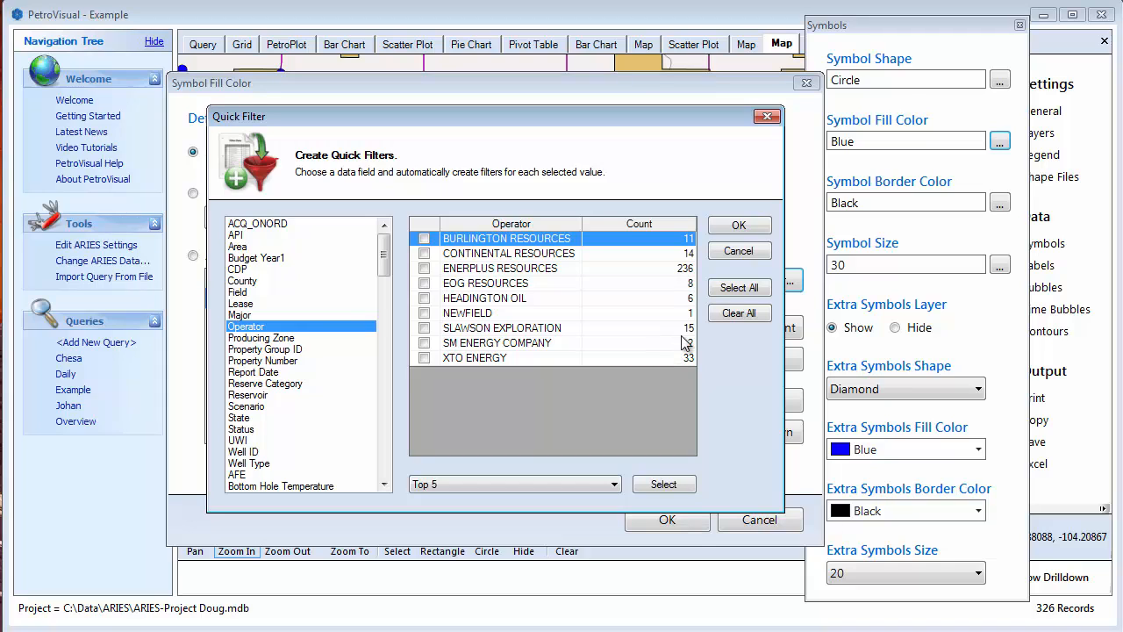
left_click(746, 291)
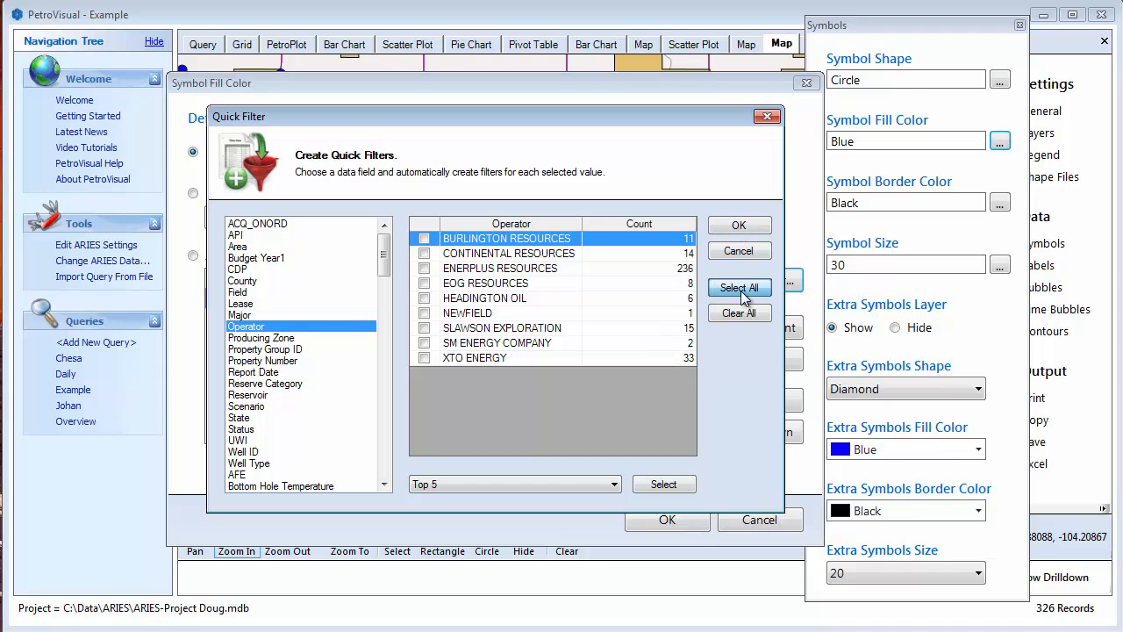
left_click(739, 227)
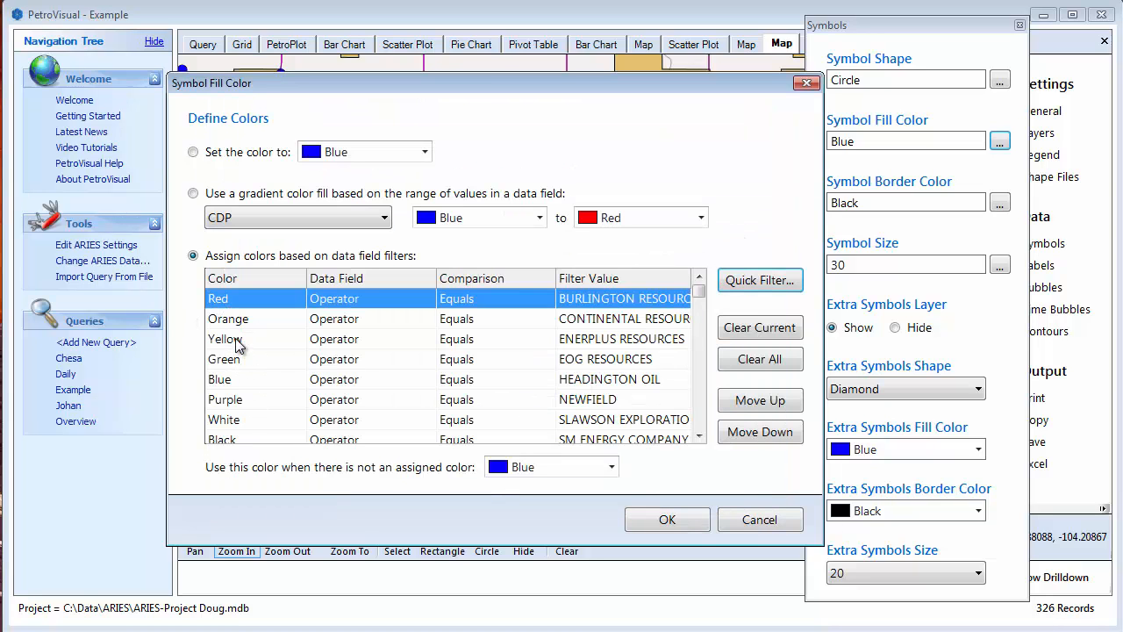
- Check the color choices for BURLINGTON RESOURCES, keep Red, and apply the operator-based fill colors to the map
left_click(300, 299)
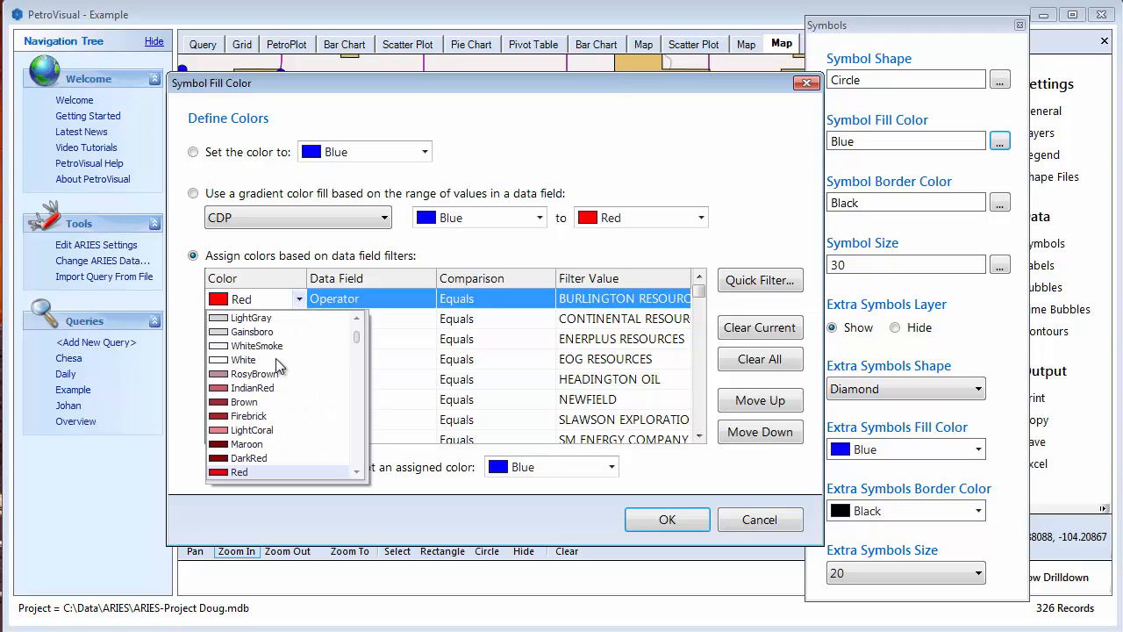
left_click(253, 299)
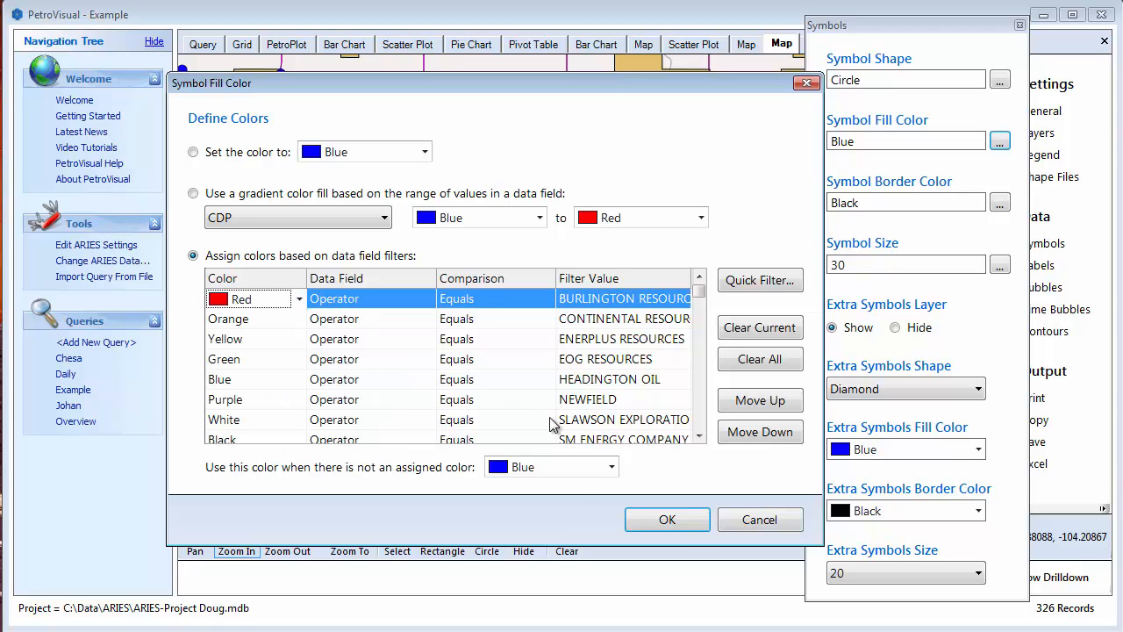
left_click(677, 517)
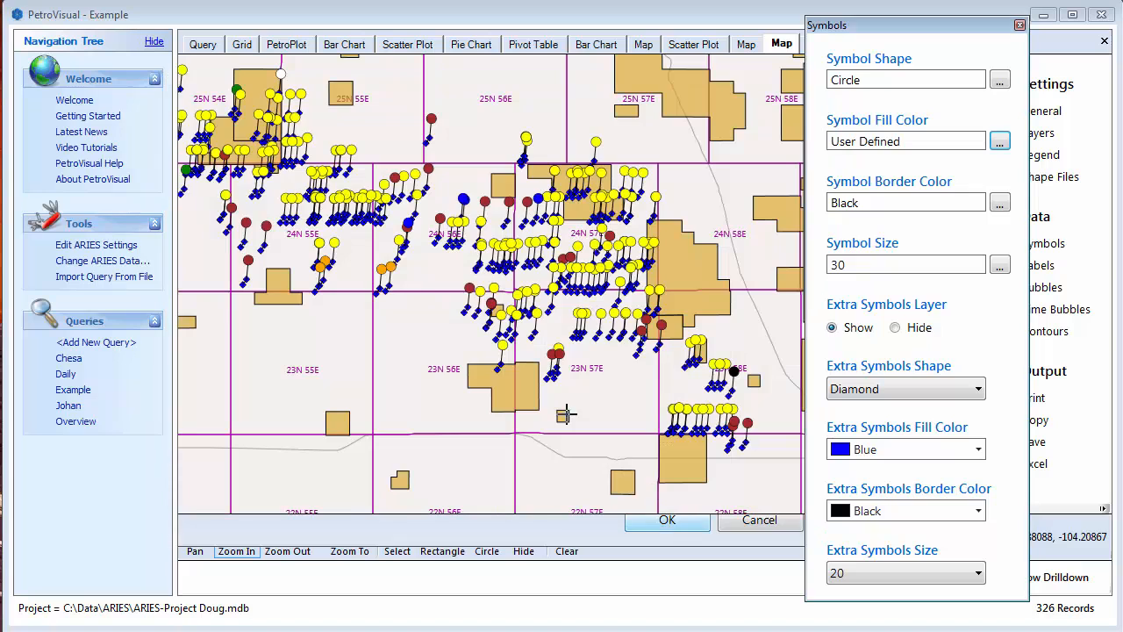
left_click(710, 201)
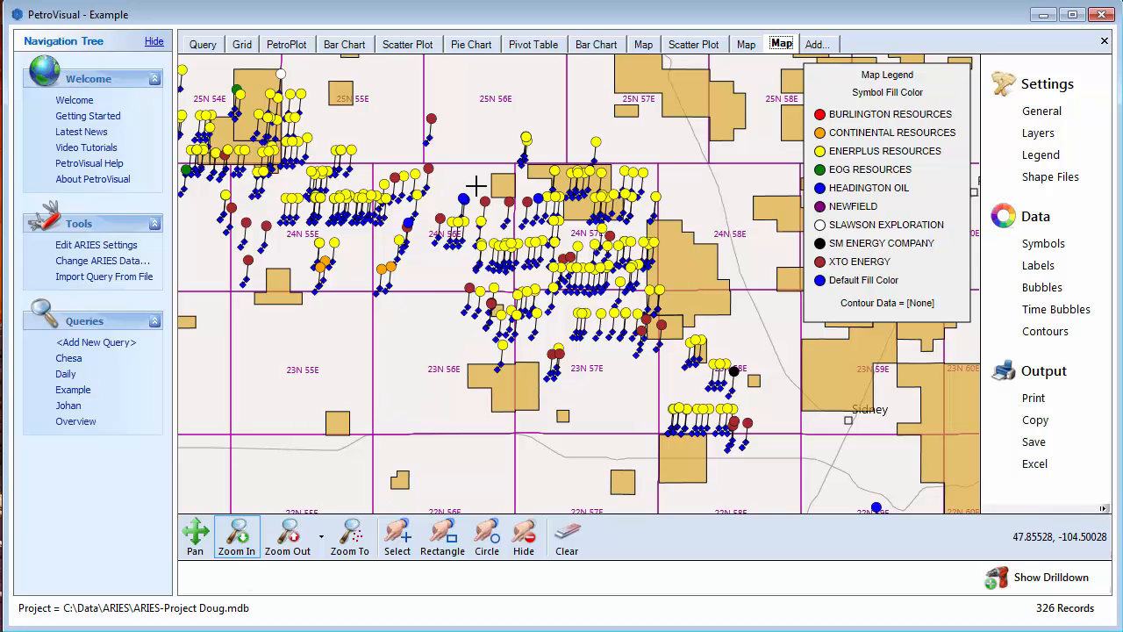
- Set the extra symbols shape to Circle and their fill color to LightSlateGray
left_click_drag(477, 185, 609, 305)
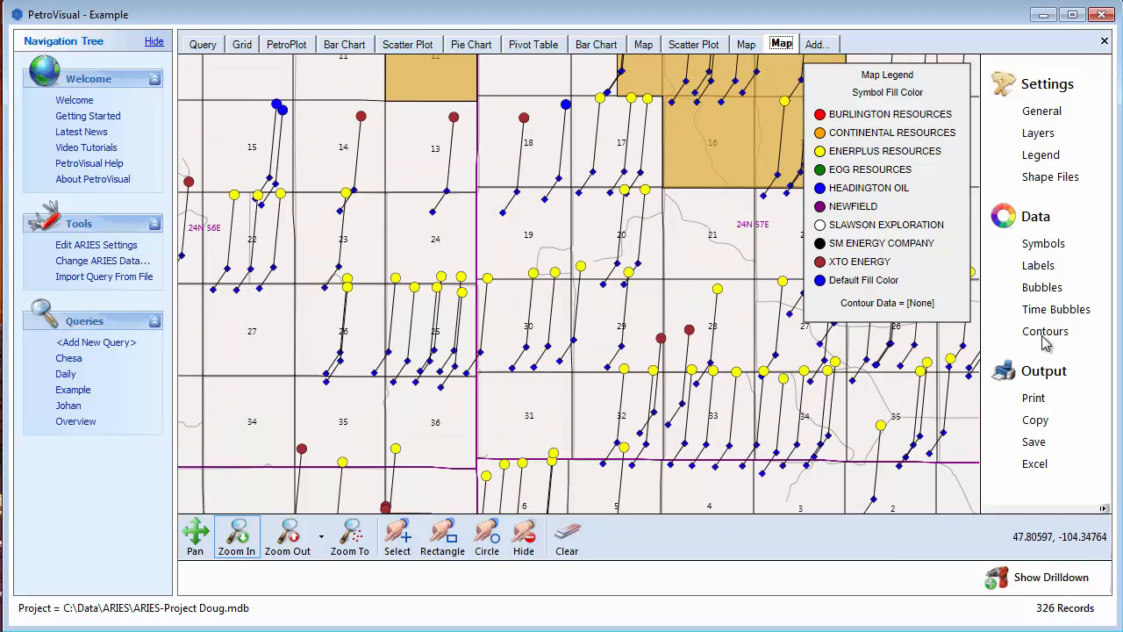
left_click(1044, 246)
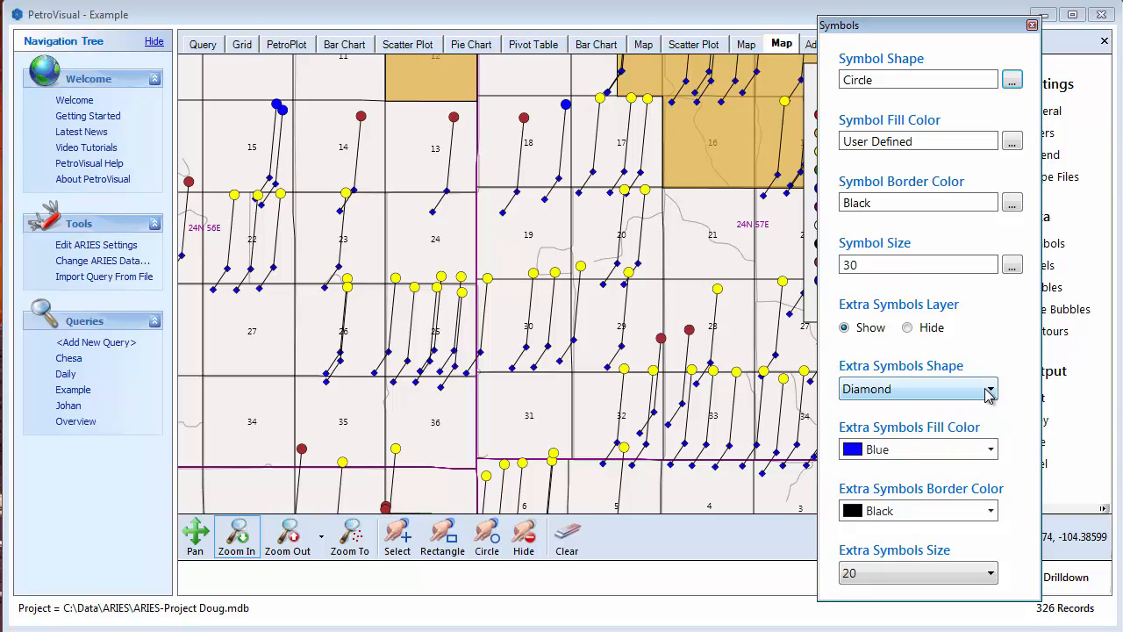
left_click(989, 392)
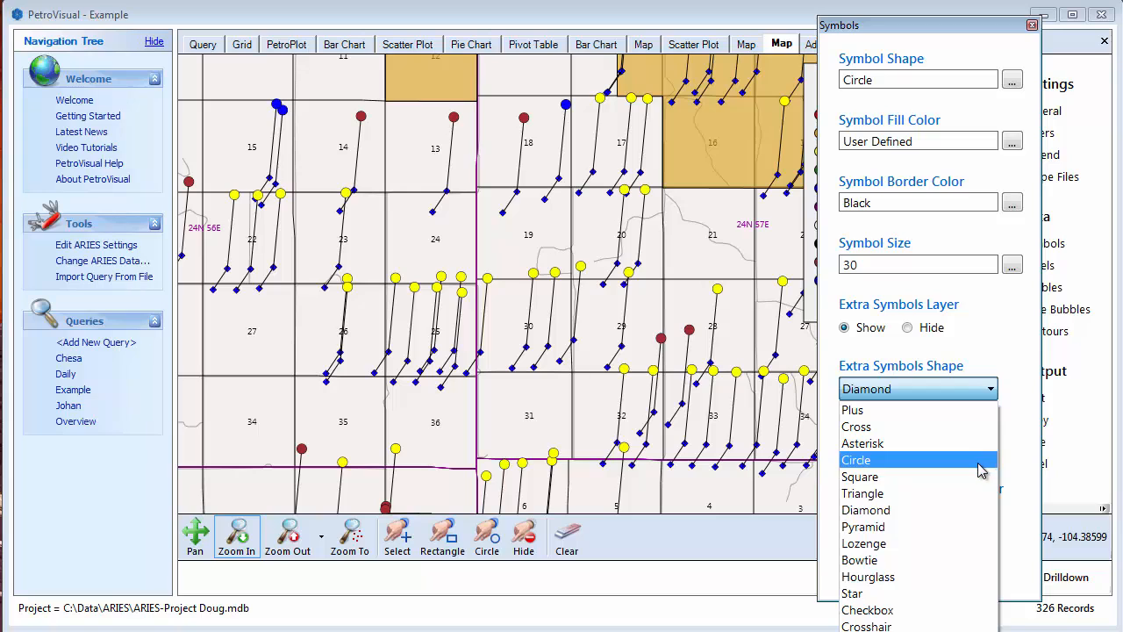
left_click(981, 471)
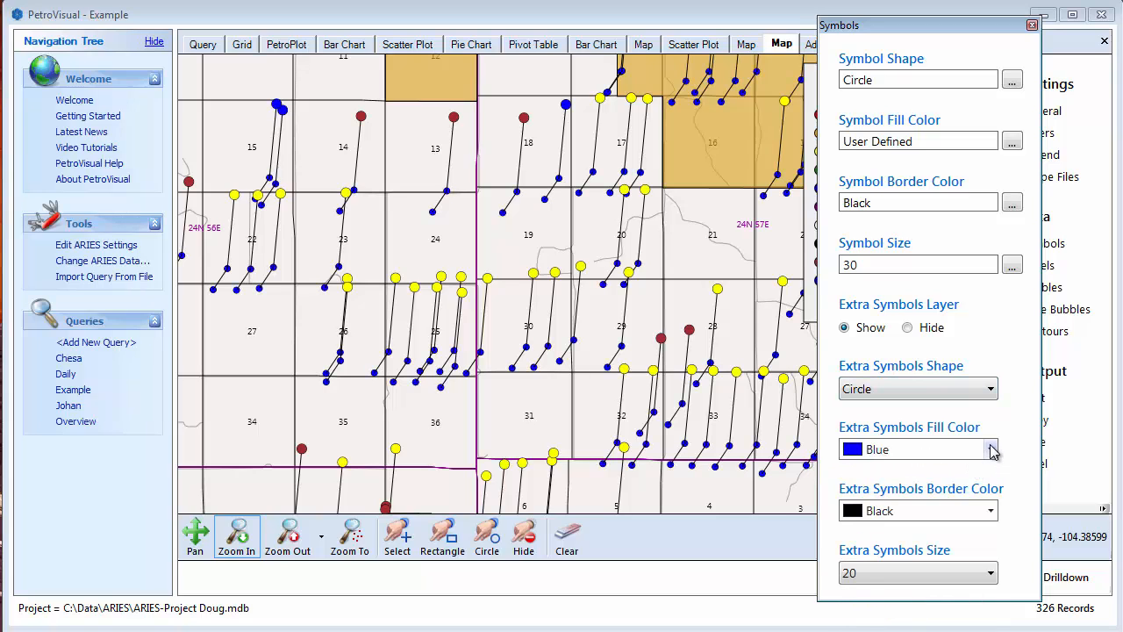
left_click(991, 450)
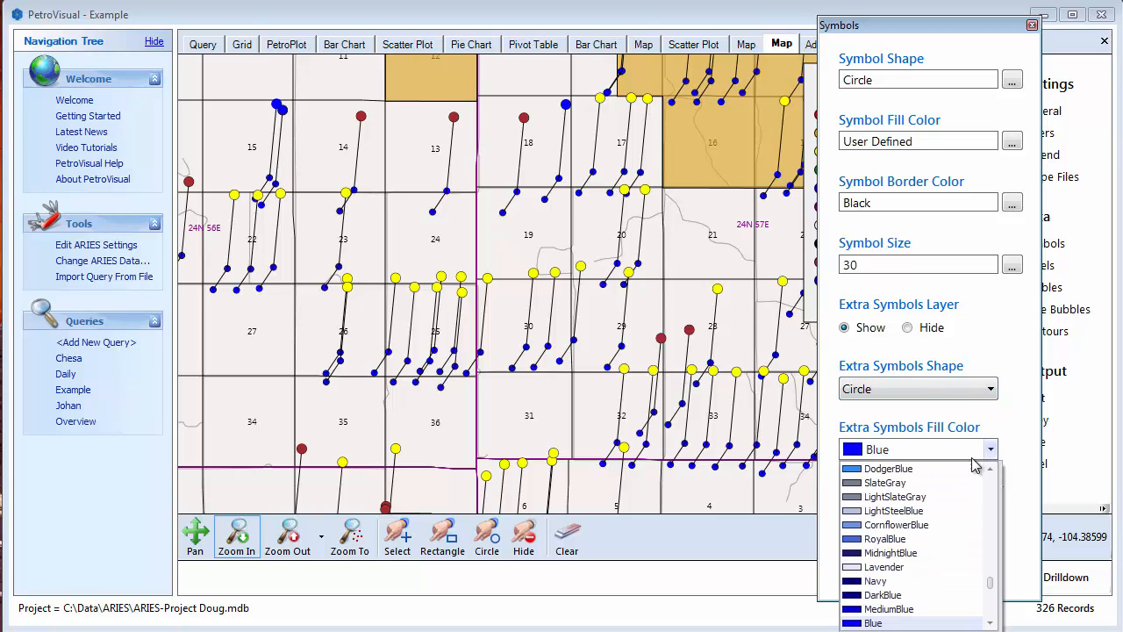
left_click(895, 497)
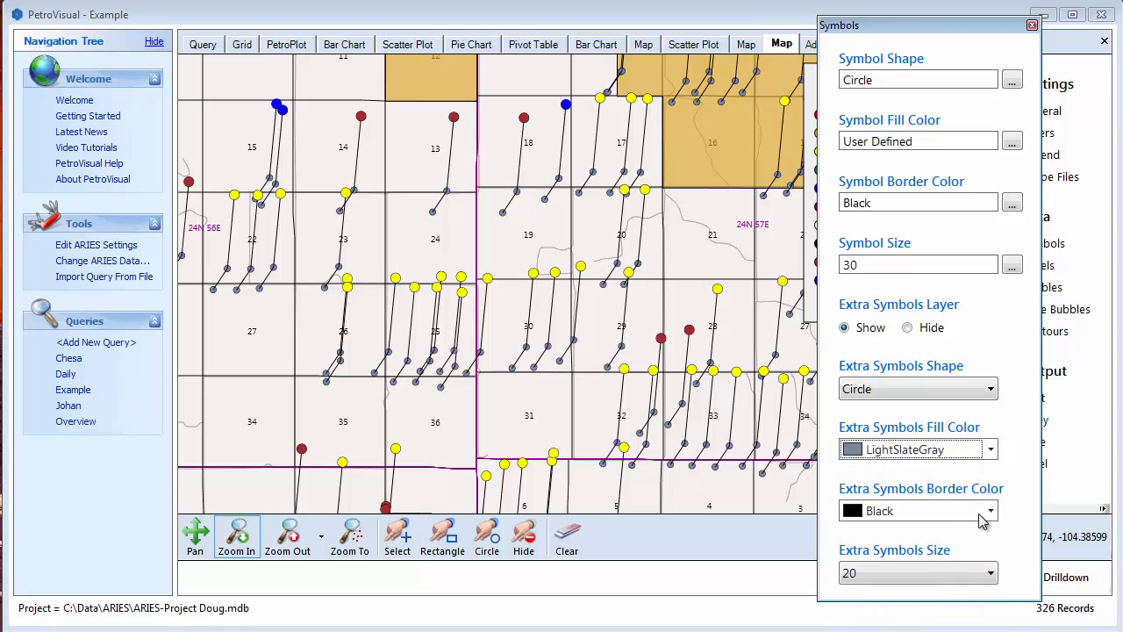
- Reduce the size of the extra symbols at the well bottom-hole ends
left_click(992, 574)
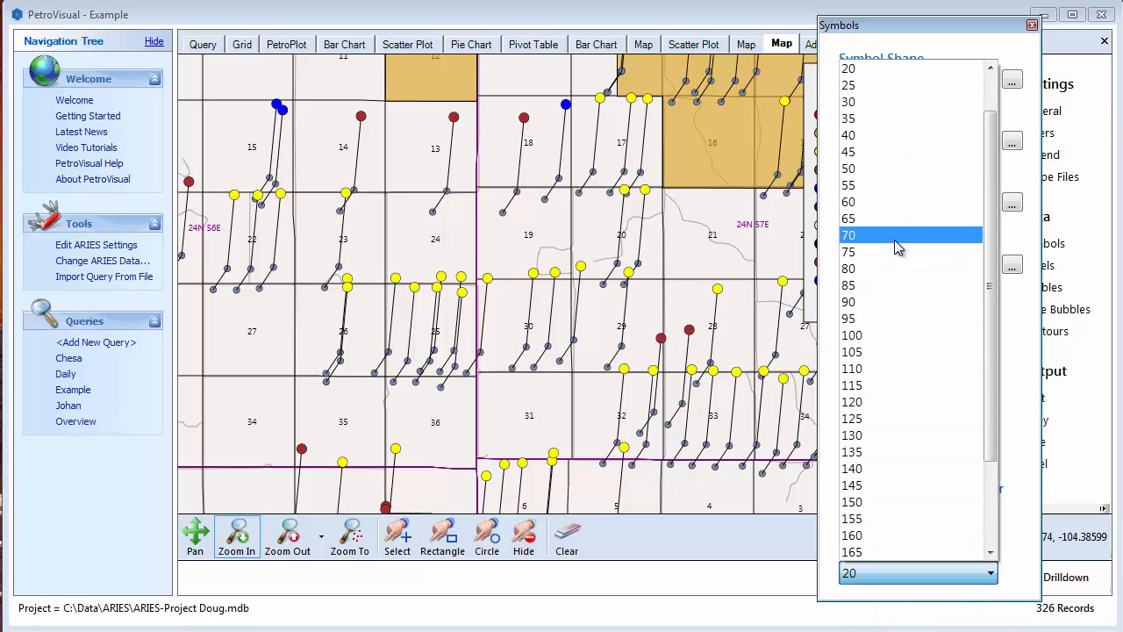
left_click(991, 69)
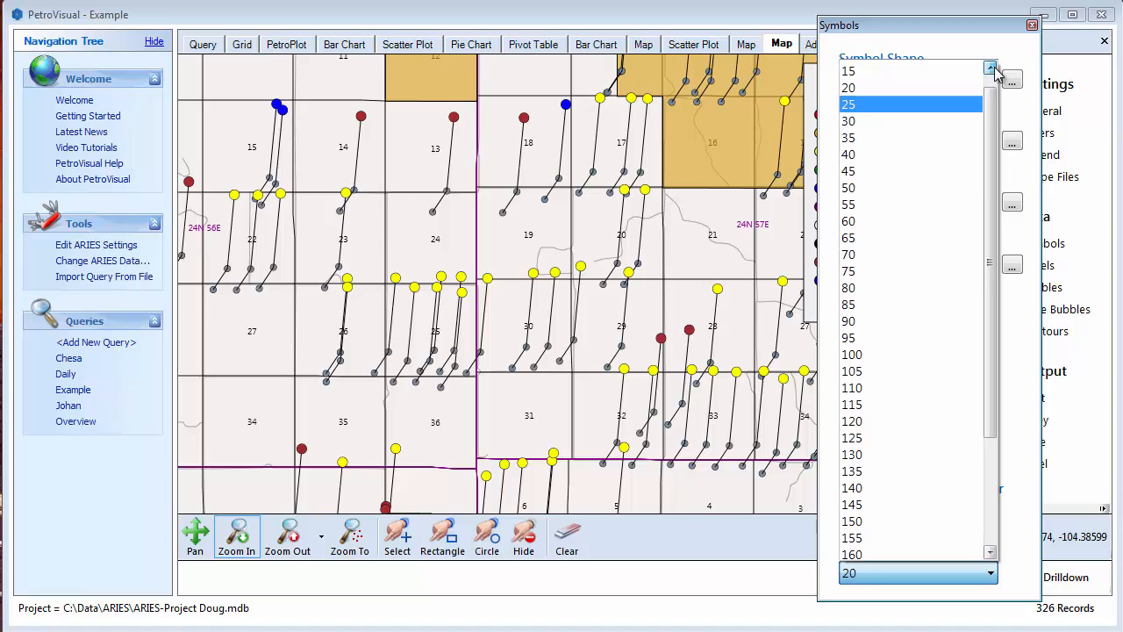
left_click(992, 68)
left_click(911, 90)
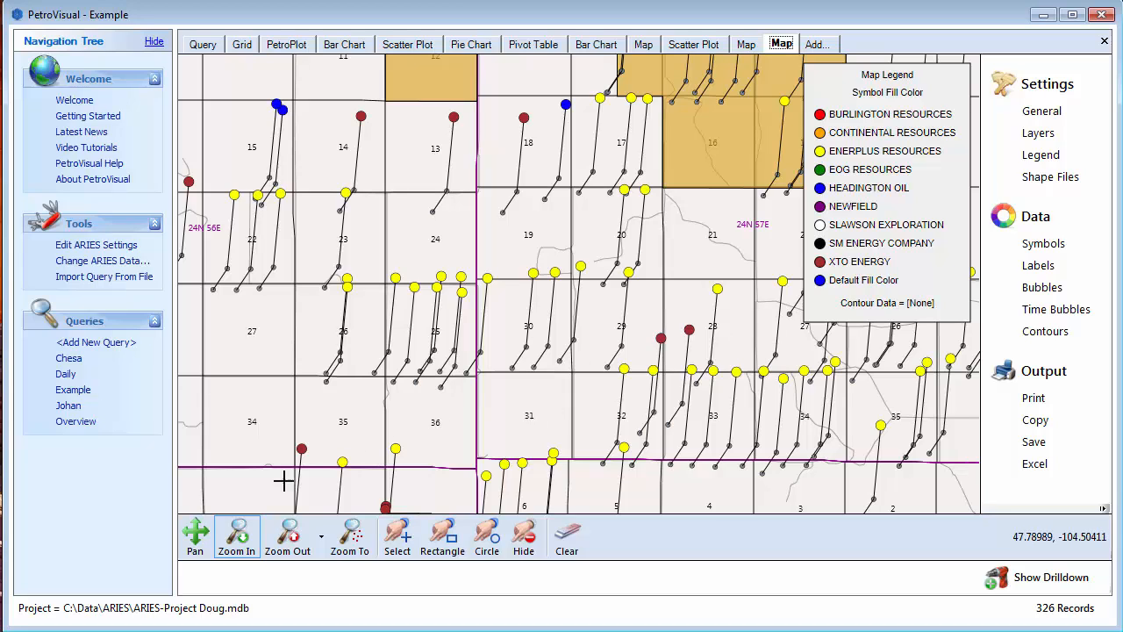
- Set the top label of the well symbols to the Lease attribute and return to the map
left_click_drag(354, 84, 581, 305)
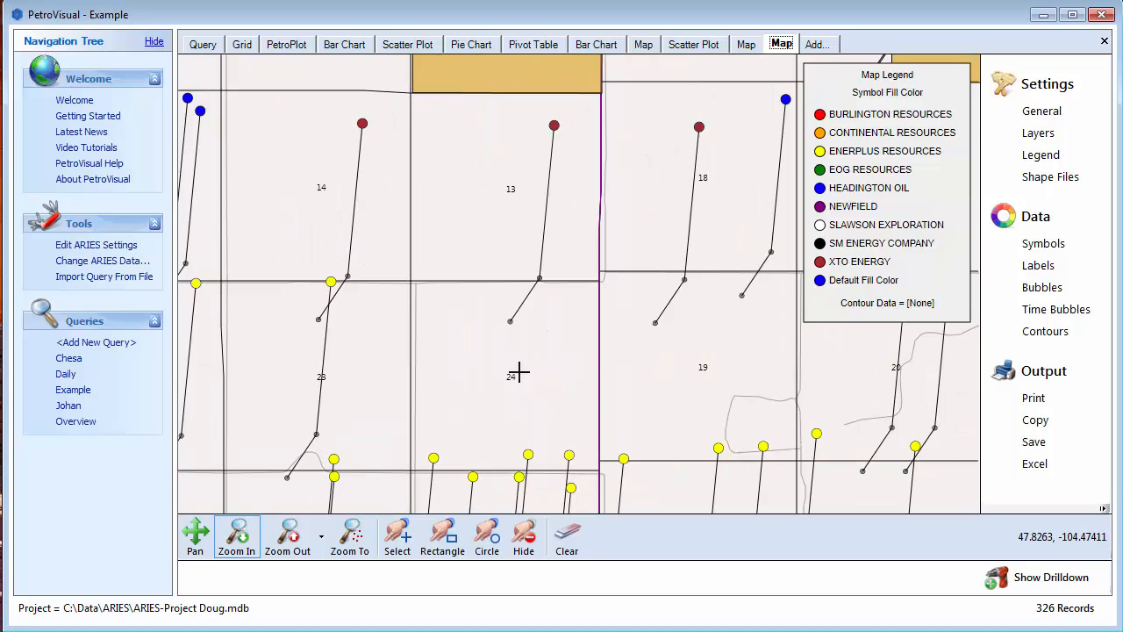
left_click(1038, 266)
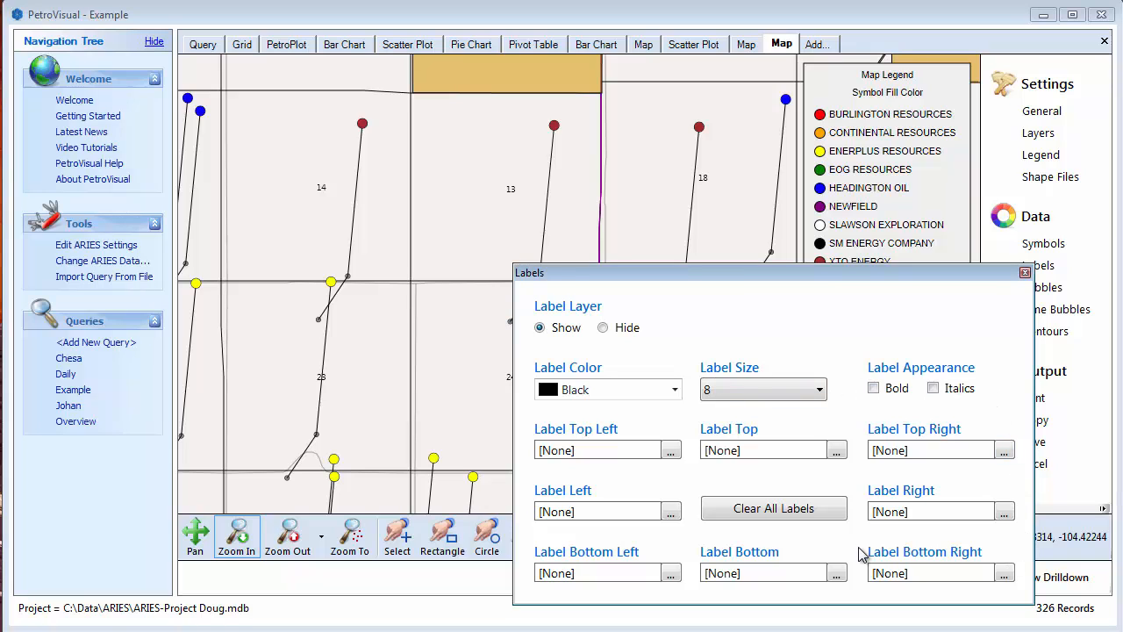
left_click(836, 451)
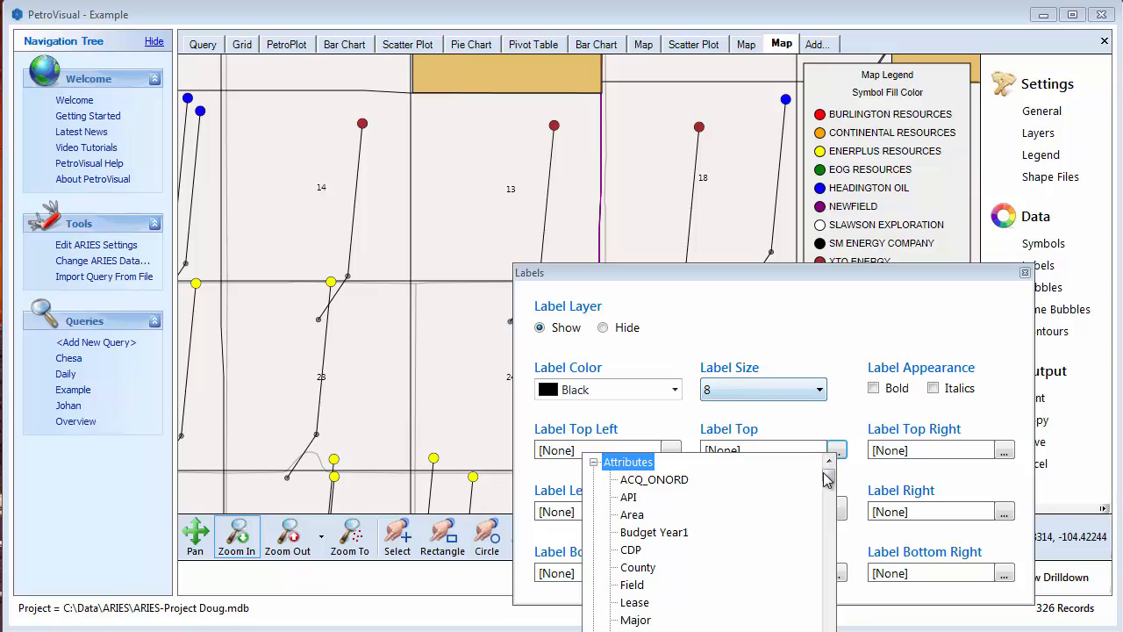
left_click(833, 547)
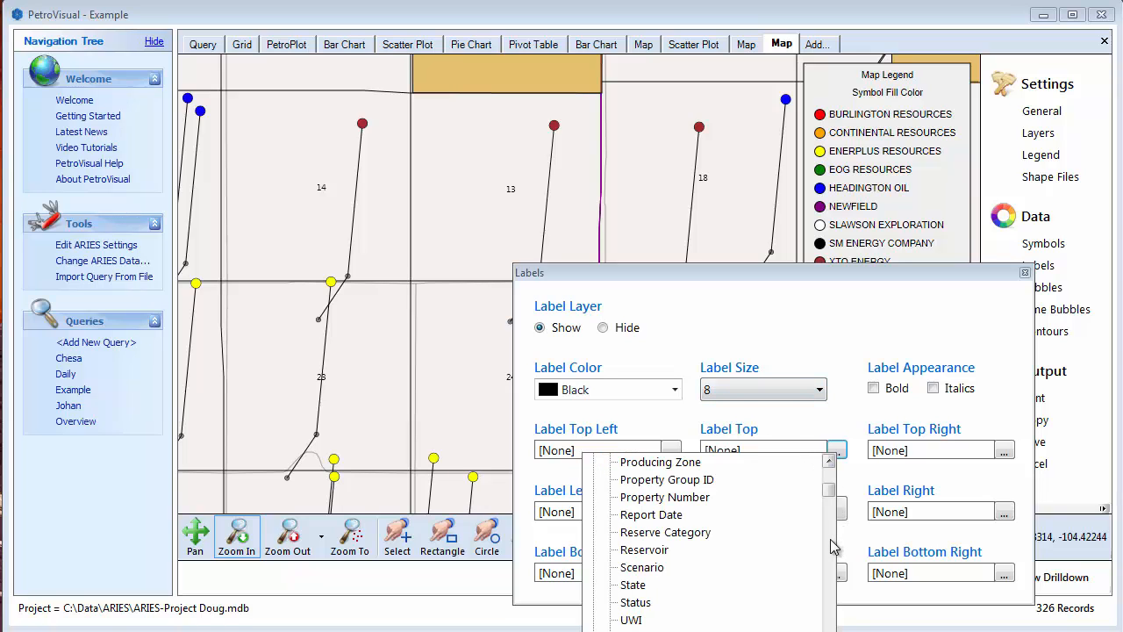
left_click(833, 547)
left_click_drag(831, 504, 829, 461)
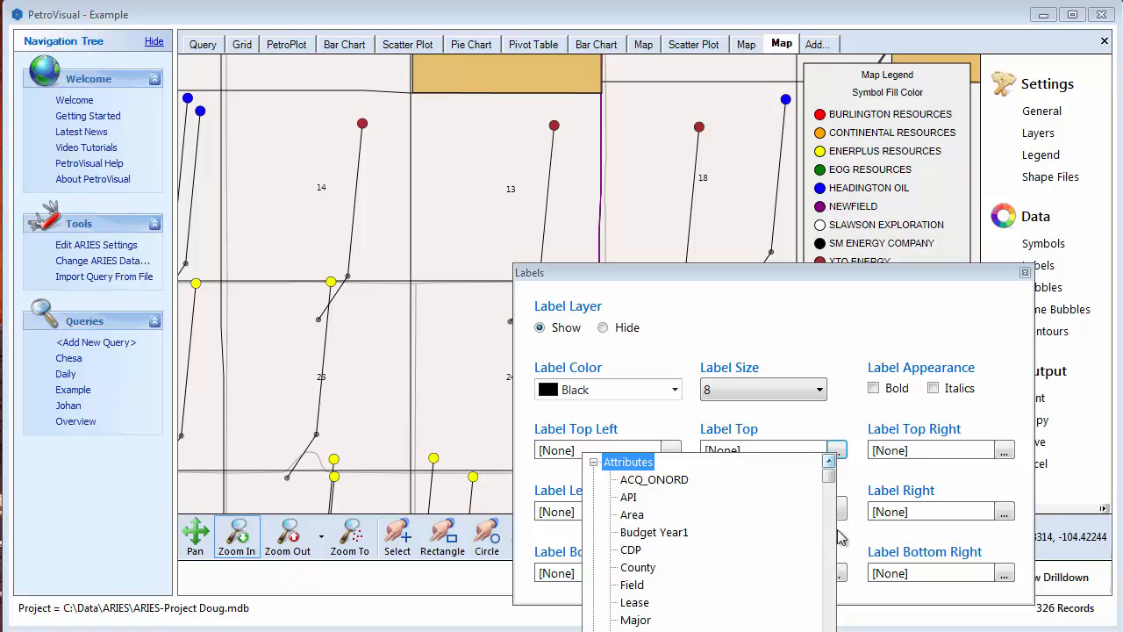
left_click(642, 603)
left_click(867, 479)
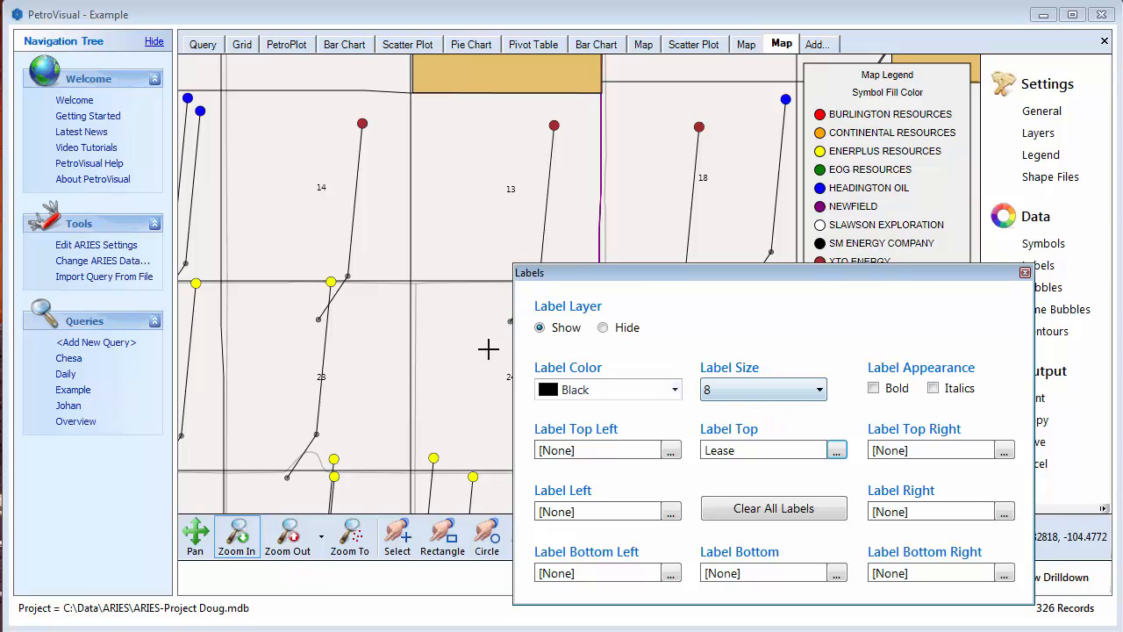
left_click(439, 339)
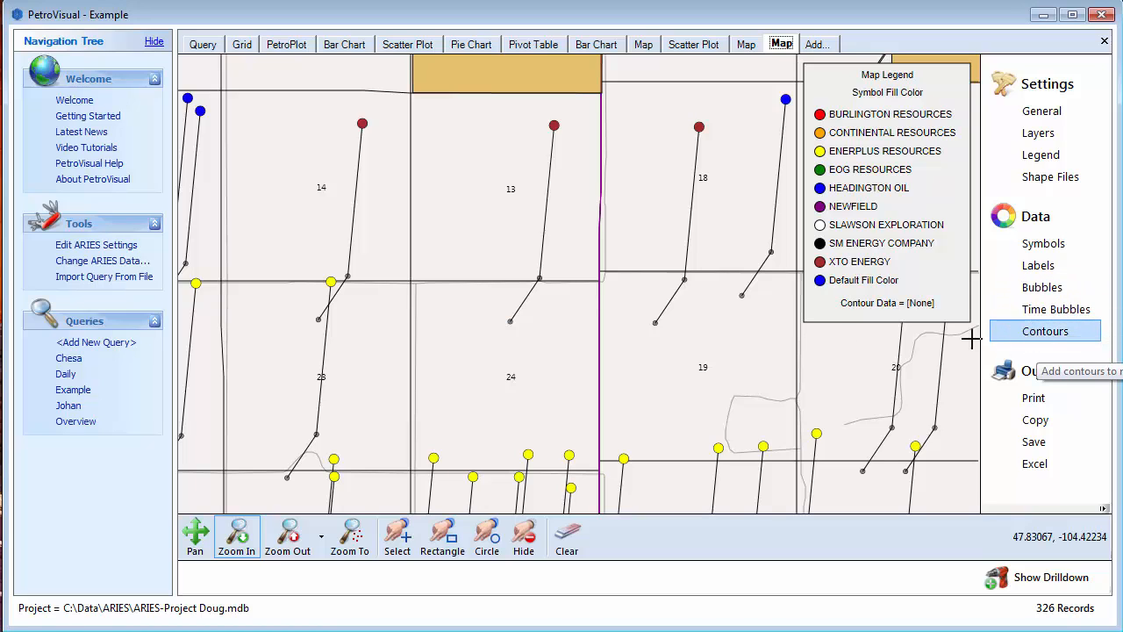
- Select the wells in the current map view with a rectangle, and hide the label layer
left_click(449, 537)
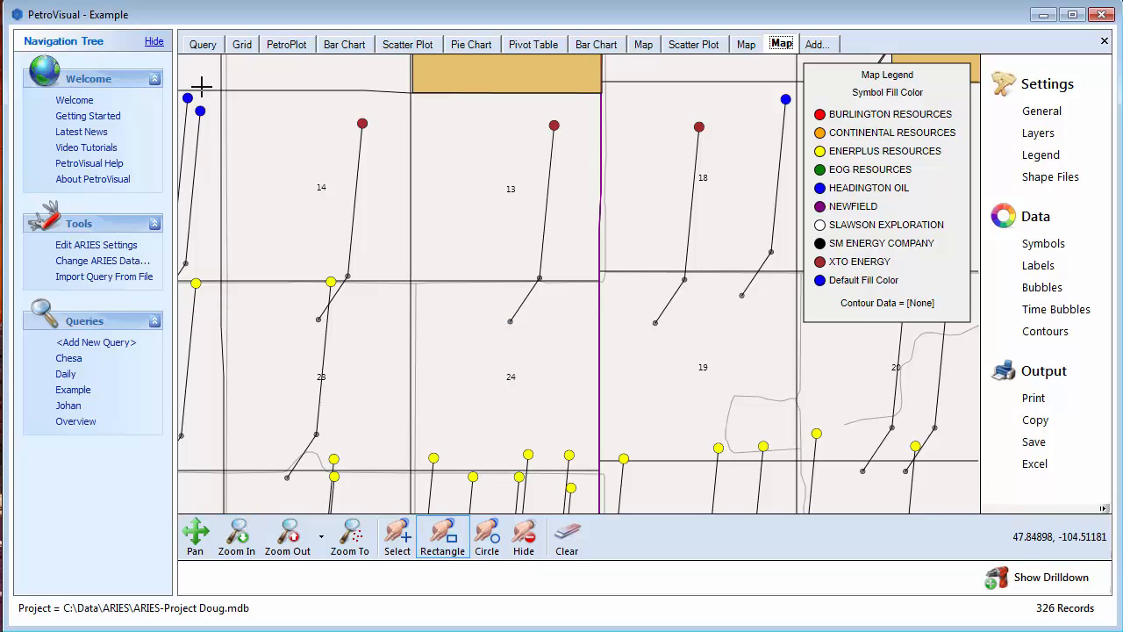
left_click_drag(191, 76, 938, 496)
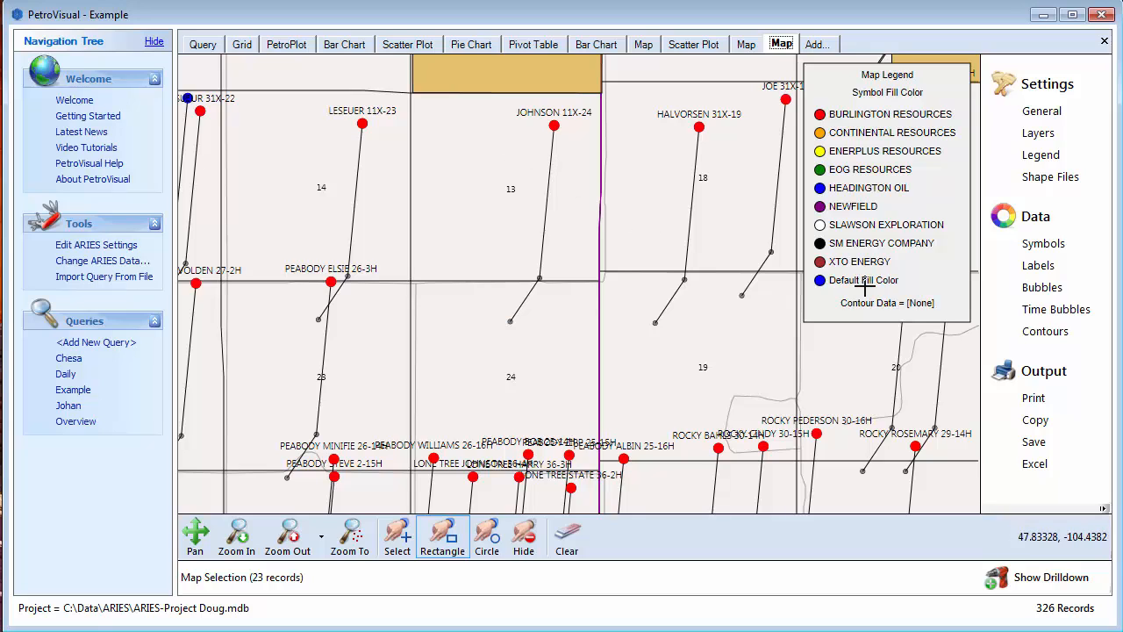
left_click(1036, 267)
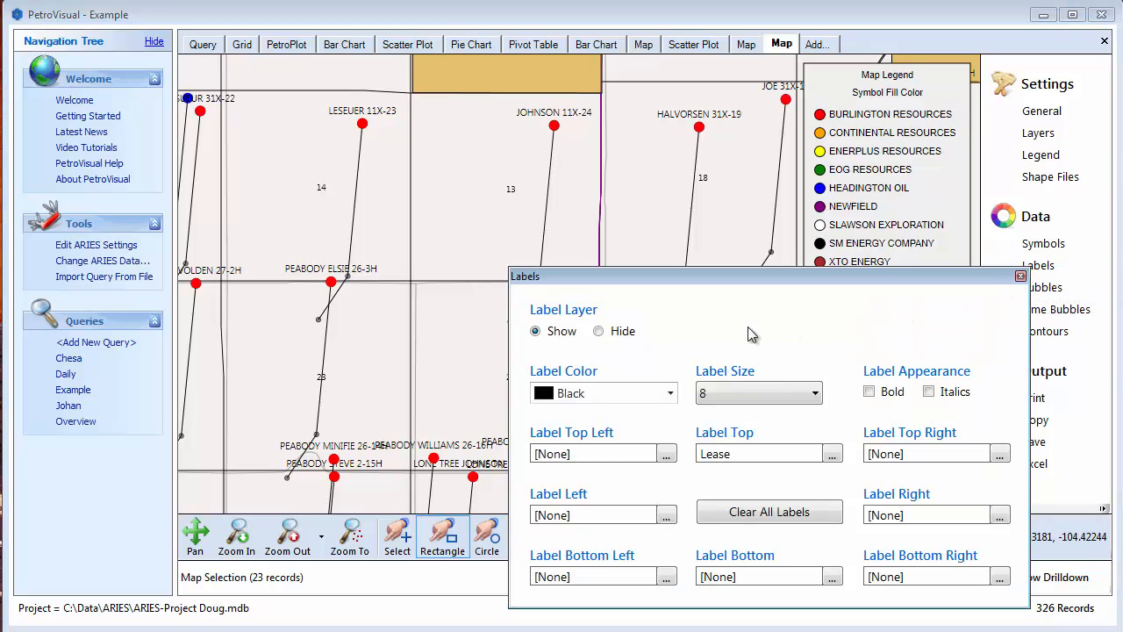
left_click(600, 331)
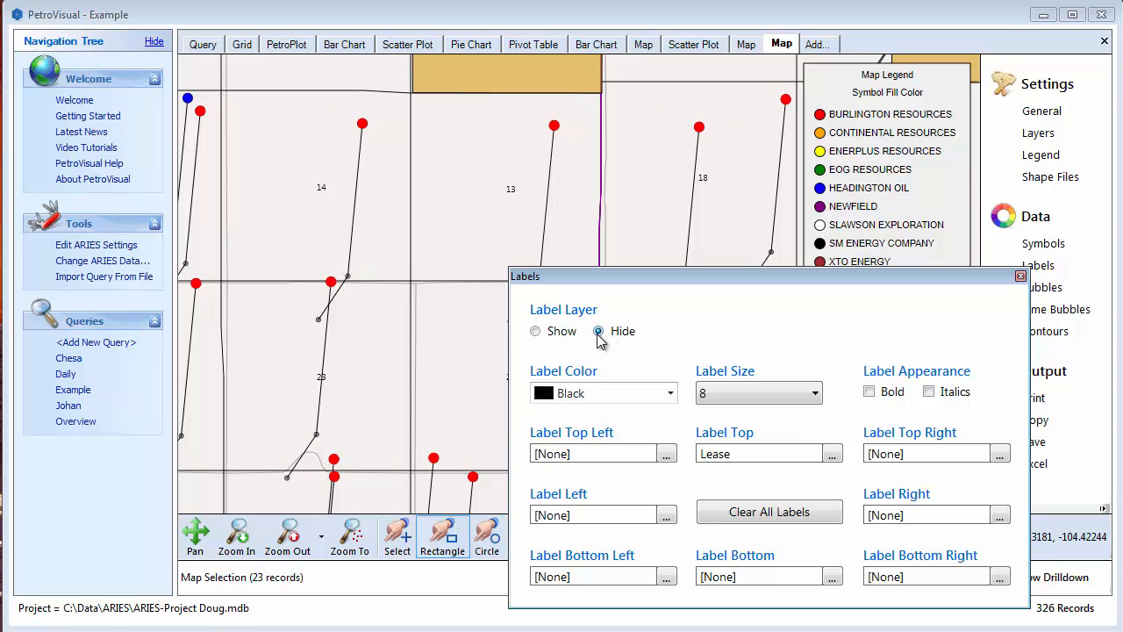
- Add the wells around townships 24N 55E and 24N 56E to the map selection with a rectangle
left_click(473, 361)
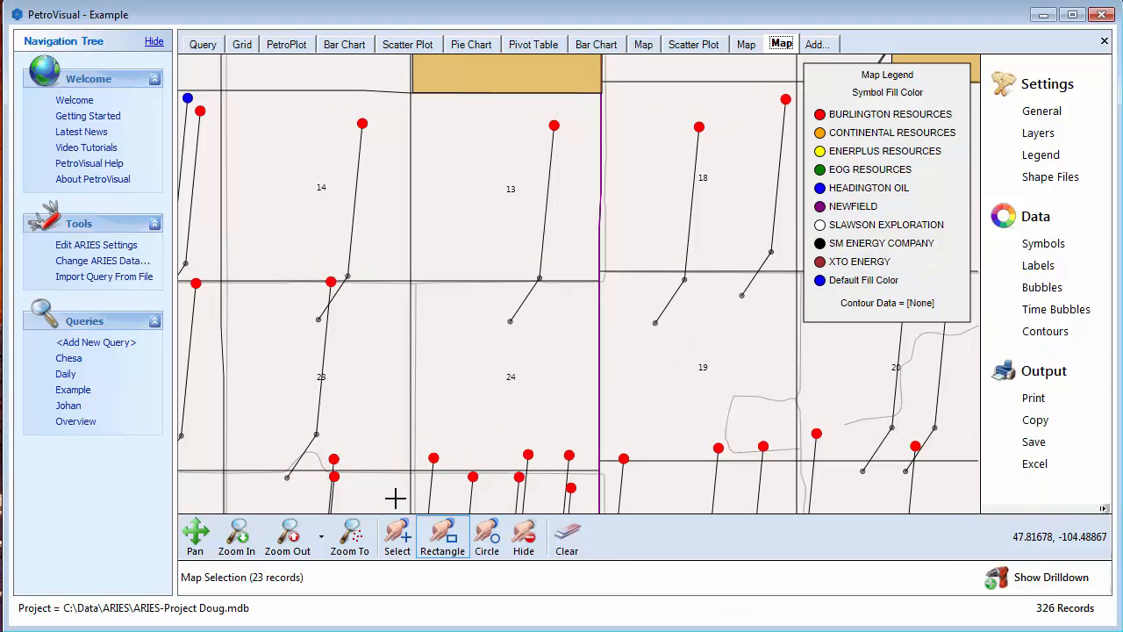
left_click(312, 545)
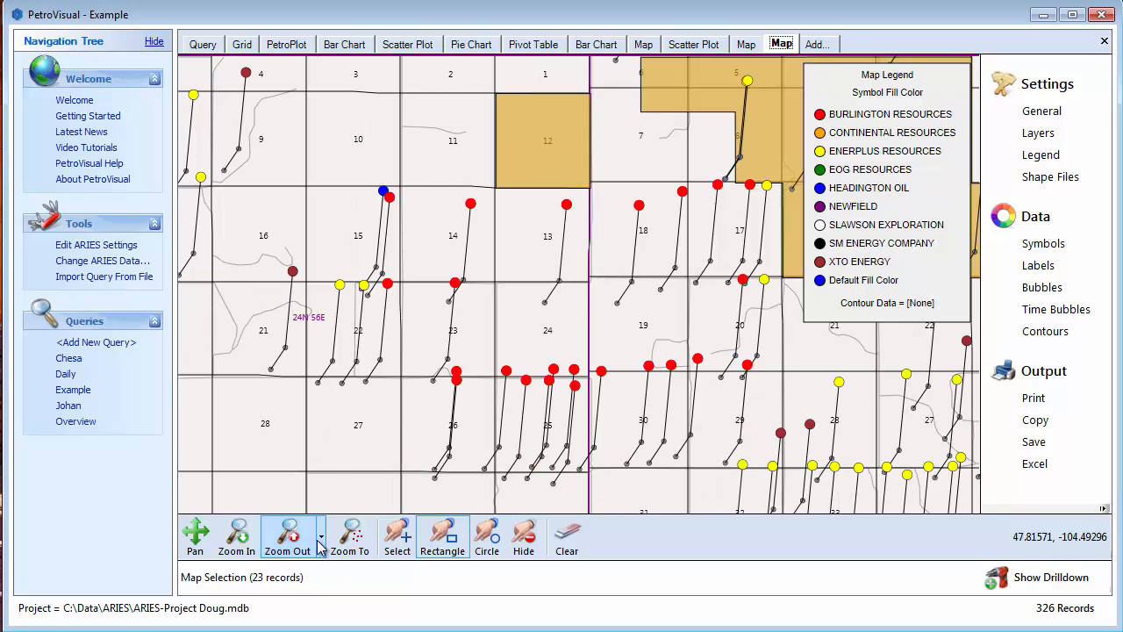
left_click(319, 542)
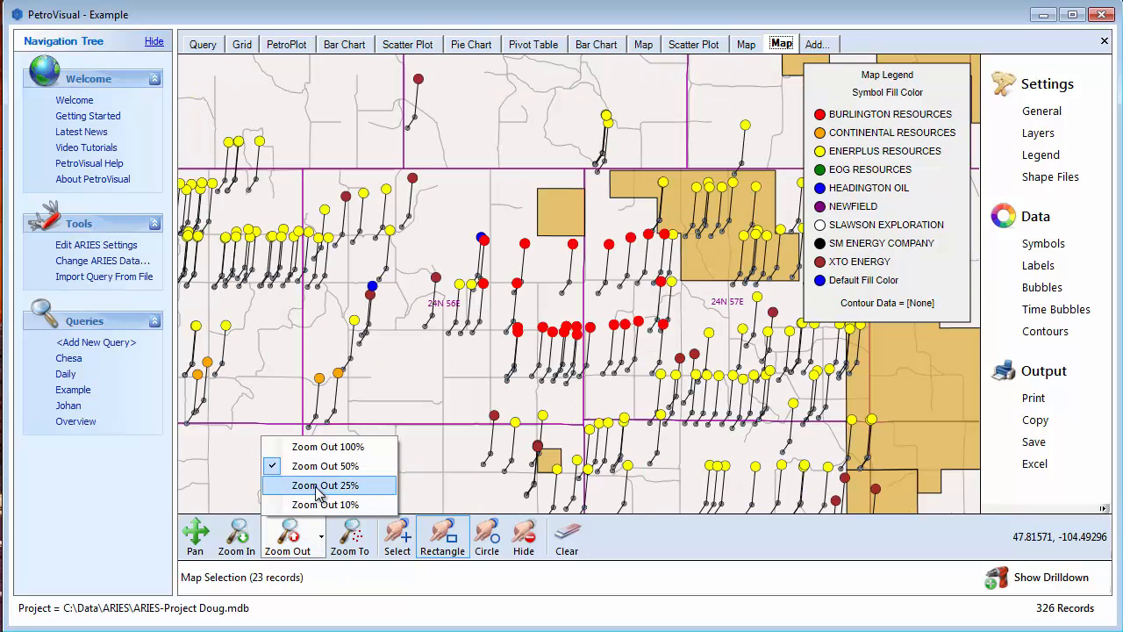
left_click(321, 487)
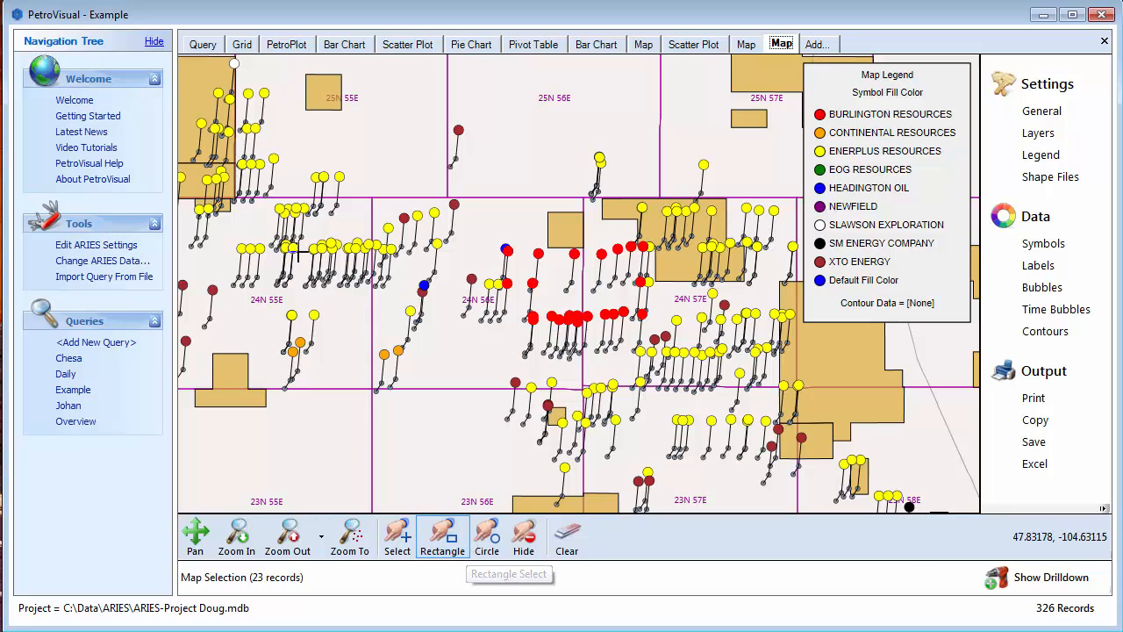
left_click_drag(262, 149, 536, 378)
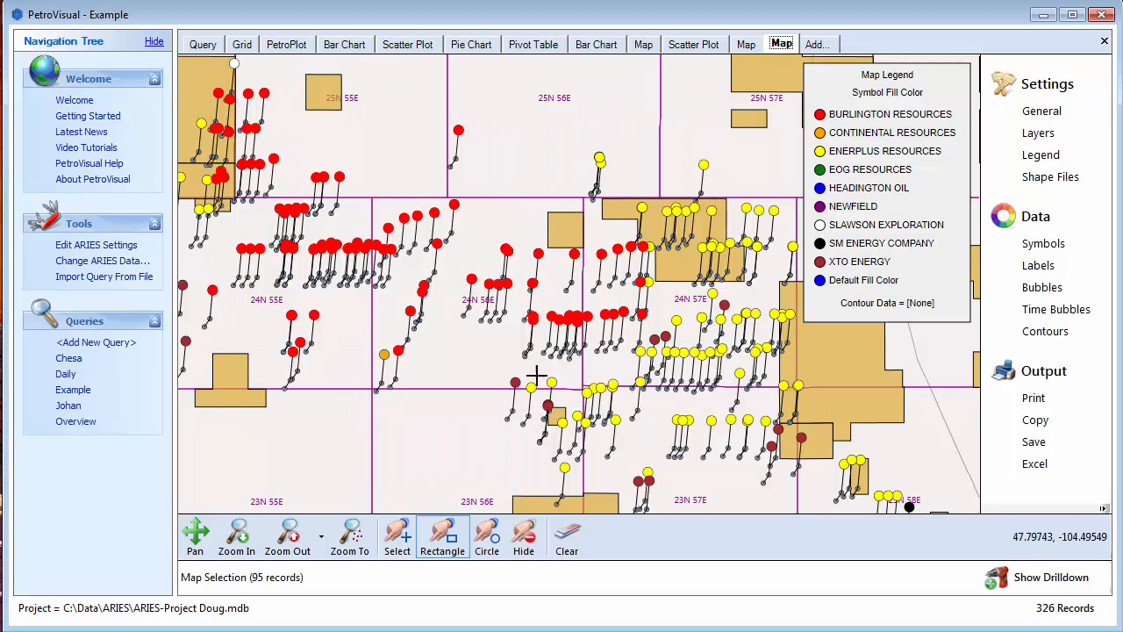
- Add the wells around township 24N 57E to the selection with a circle, and hide the selection highlighting
left_click(487, 533)
left_click_drag(703, 324, 844, 456)
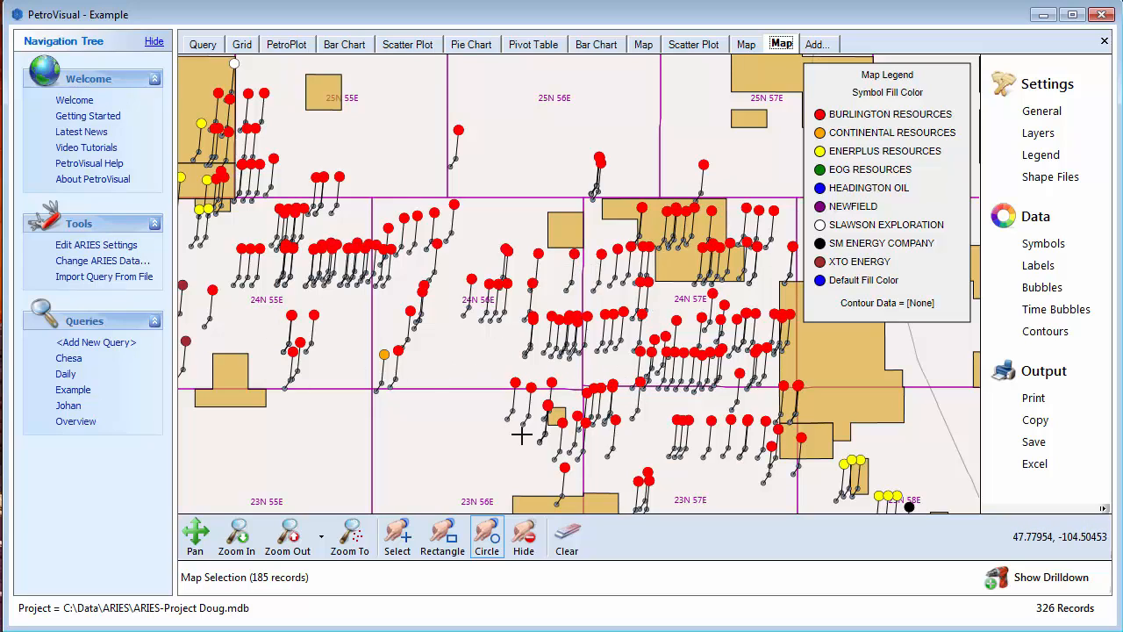
left_click(524, 537)
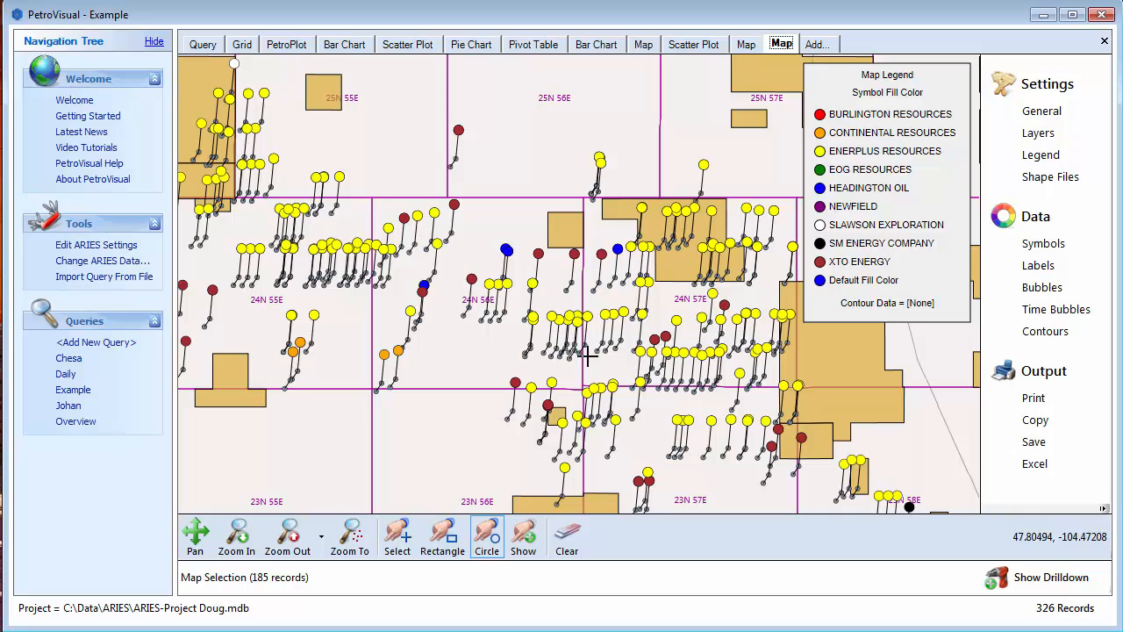
- Set the bubble data to Ultimate Oil from the Reservers group
left_click(1043, 293)
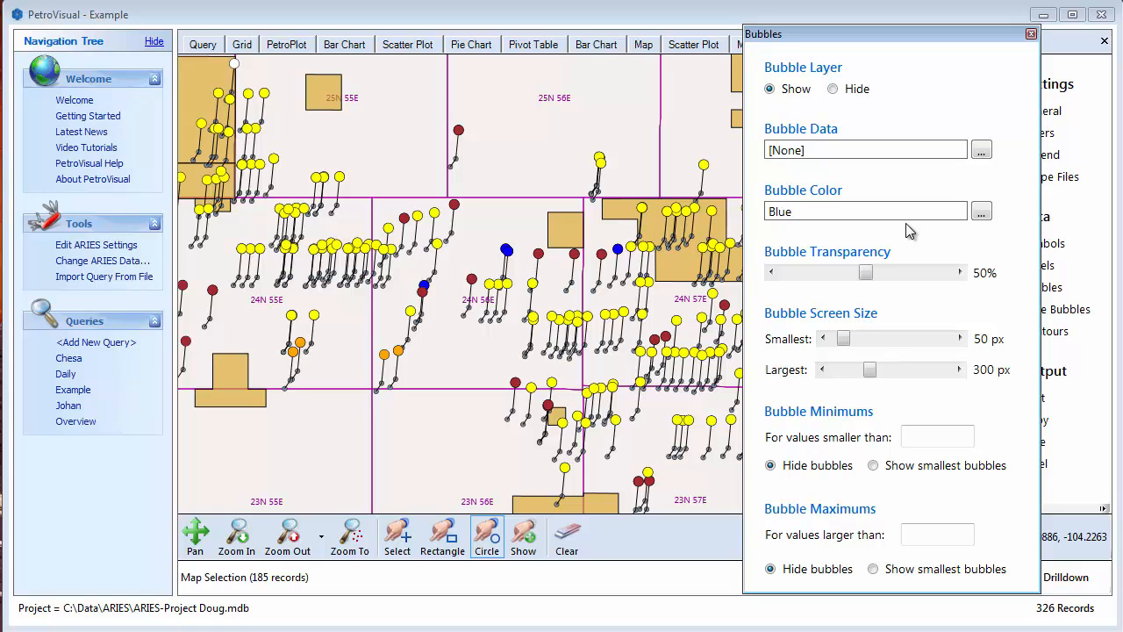
left_click(981, 152)
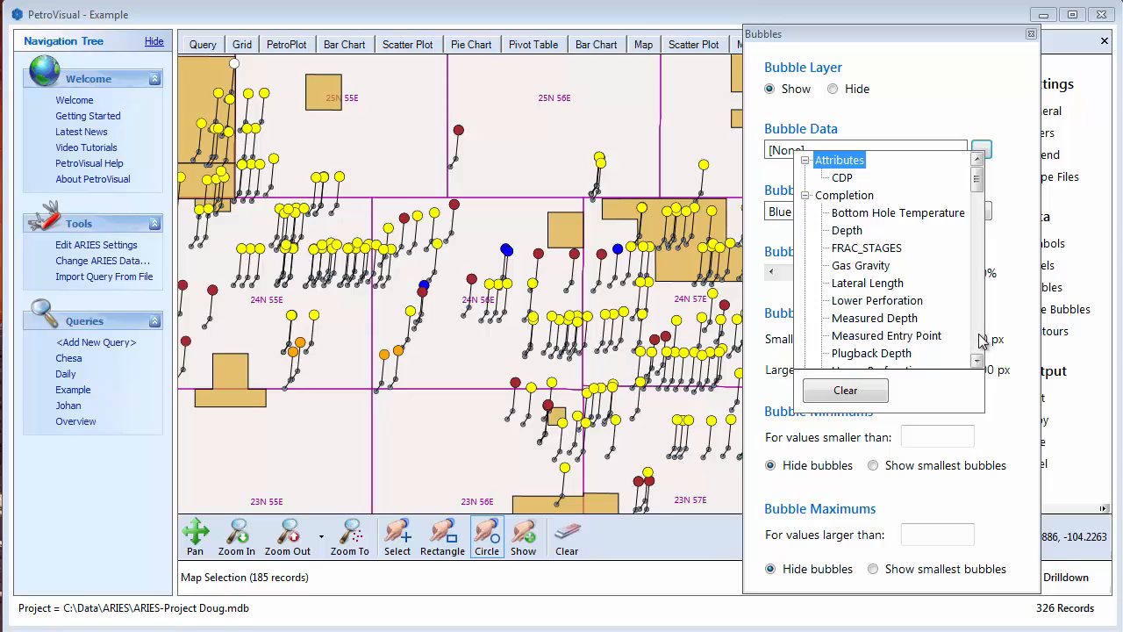
left_click(978, 341)
left_click(978, 340)
left_click(977, 341)
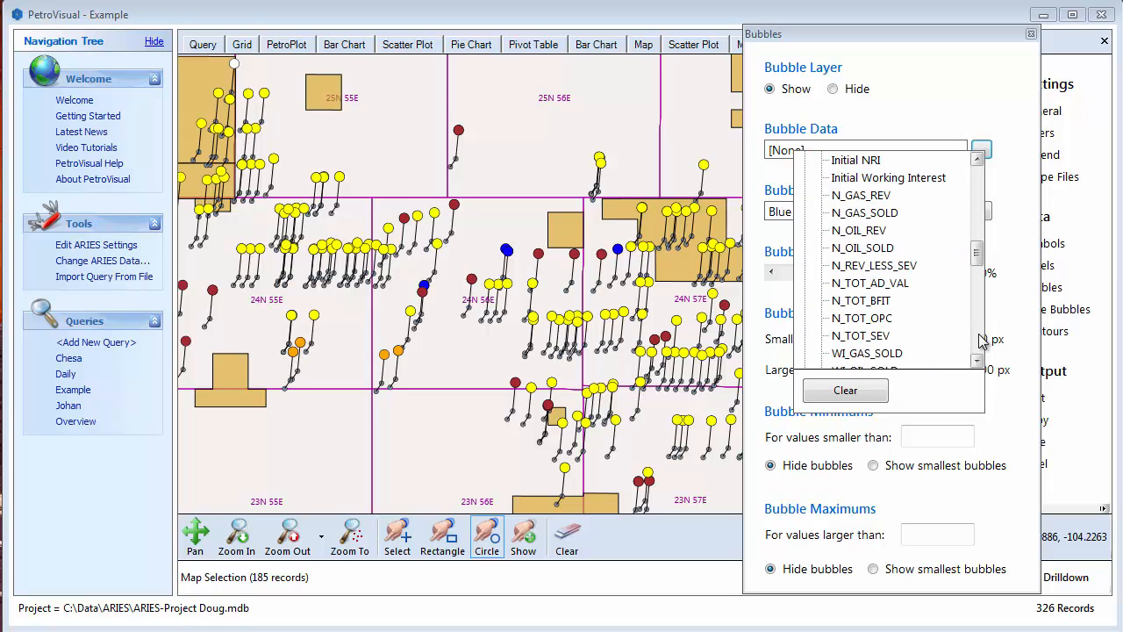
left_click(979, 340)
left_click(979, 340)
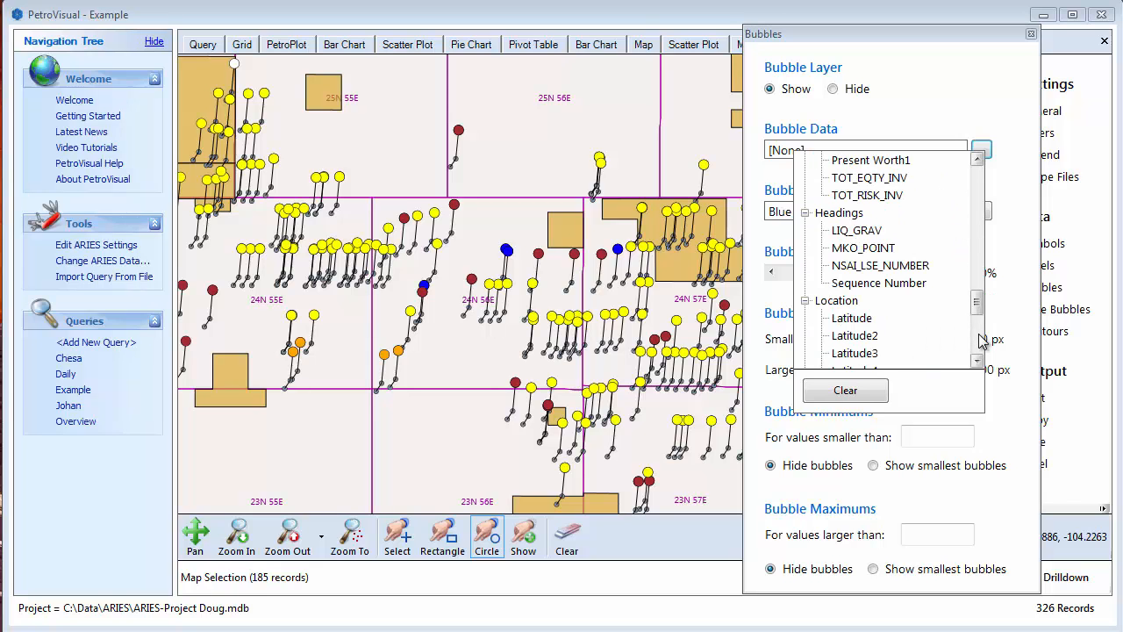
left_click(980, 341)
left_click(979, 340)
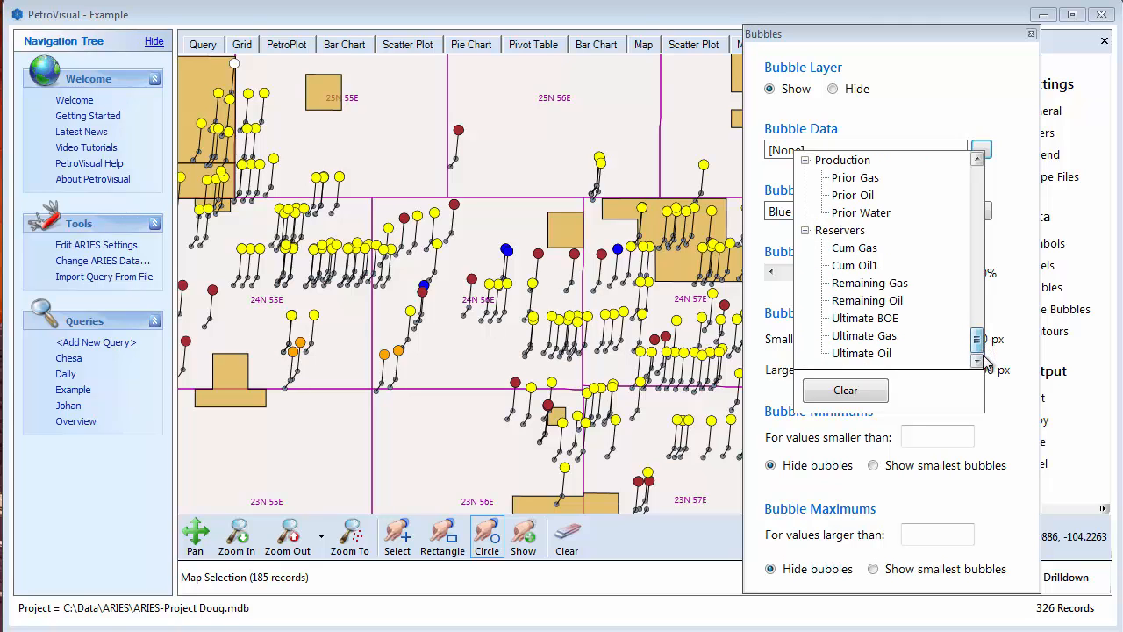
left_click(885, 355)
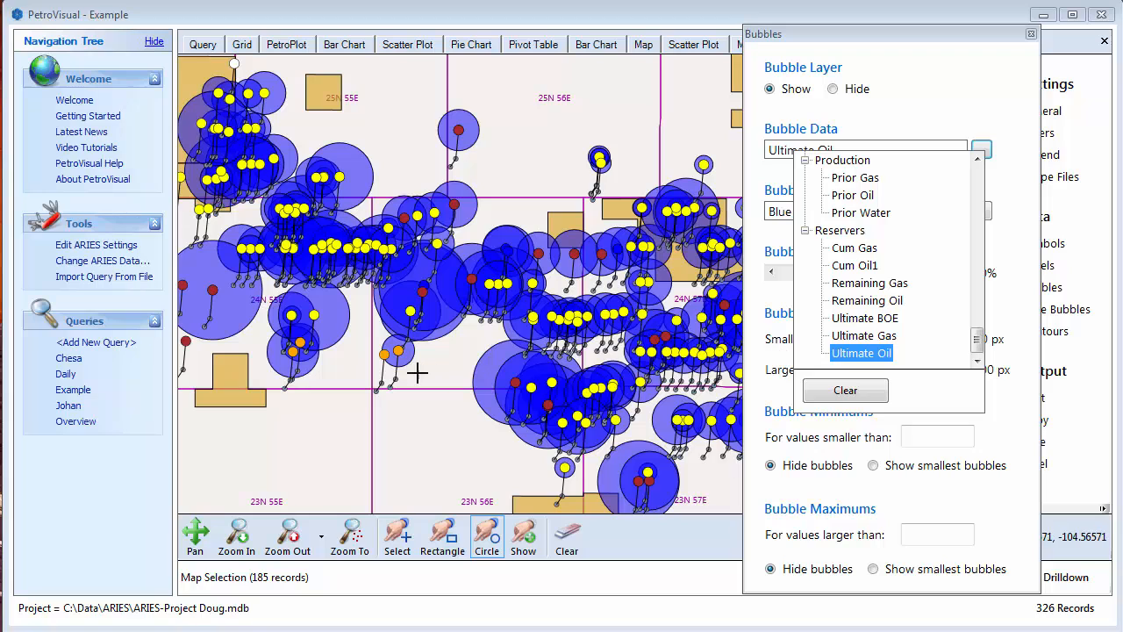
left_click(999, 421)
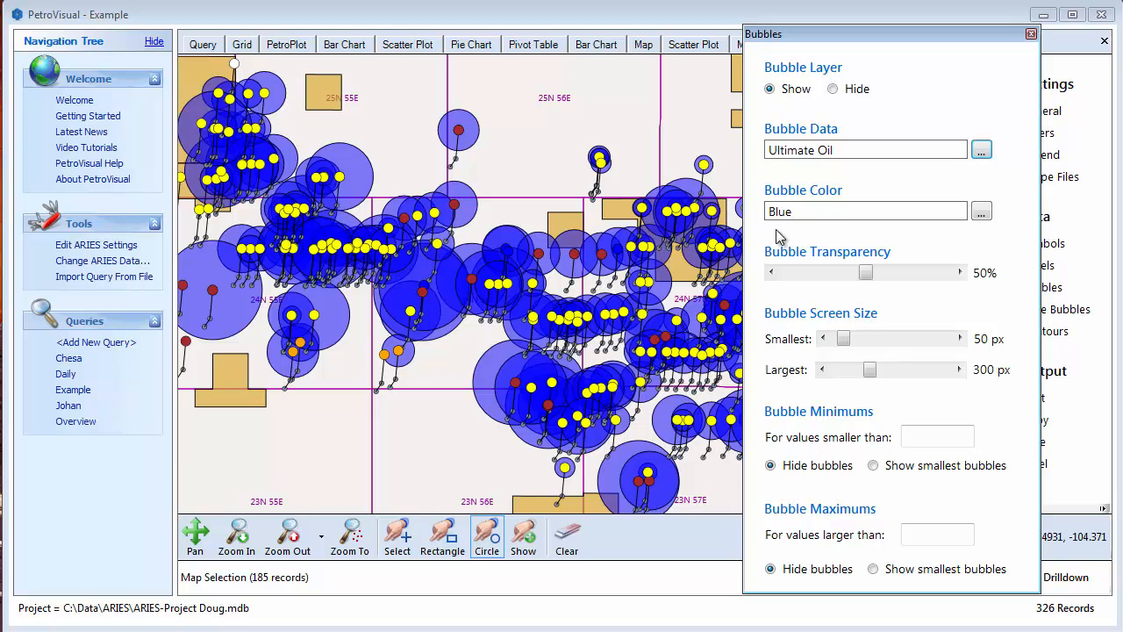
- Color the bubbles by Well Type using quick filters for all well type values
left_click(981, 212)
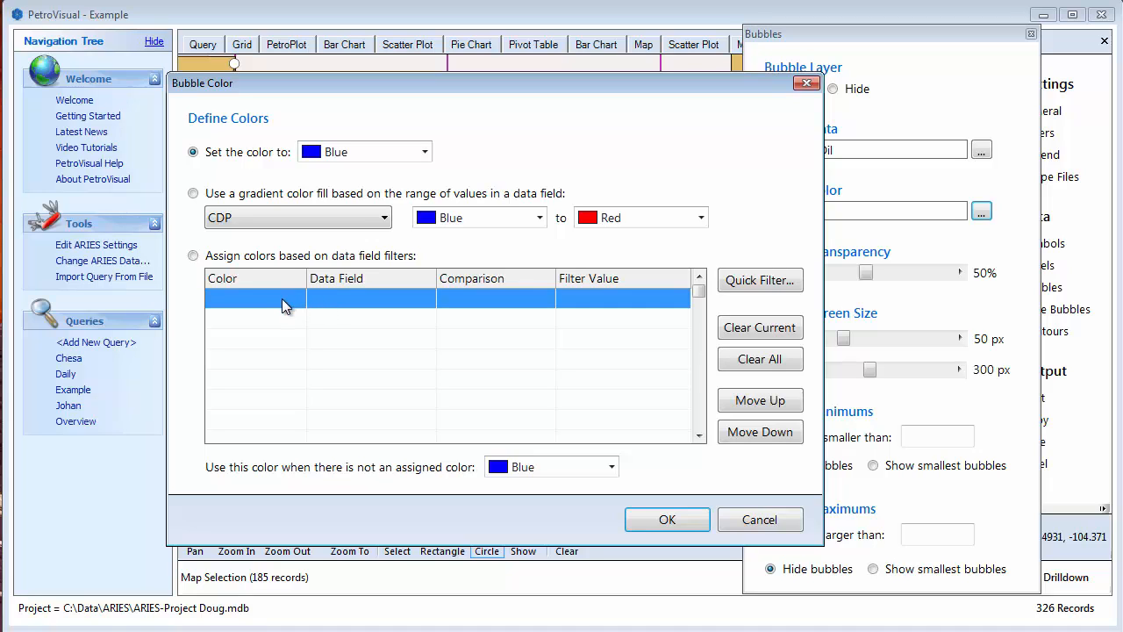
left_click(753, 284)
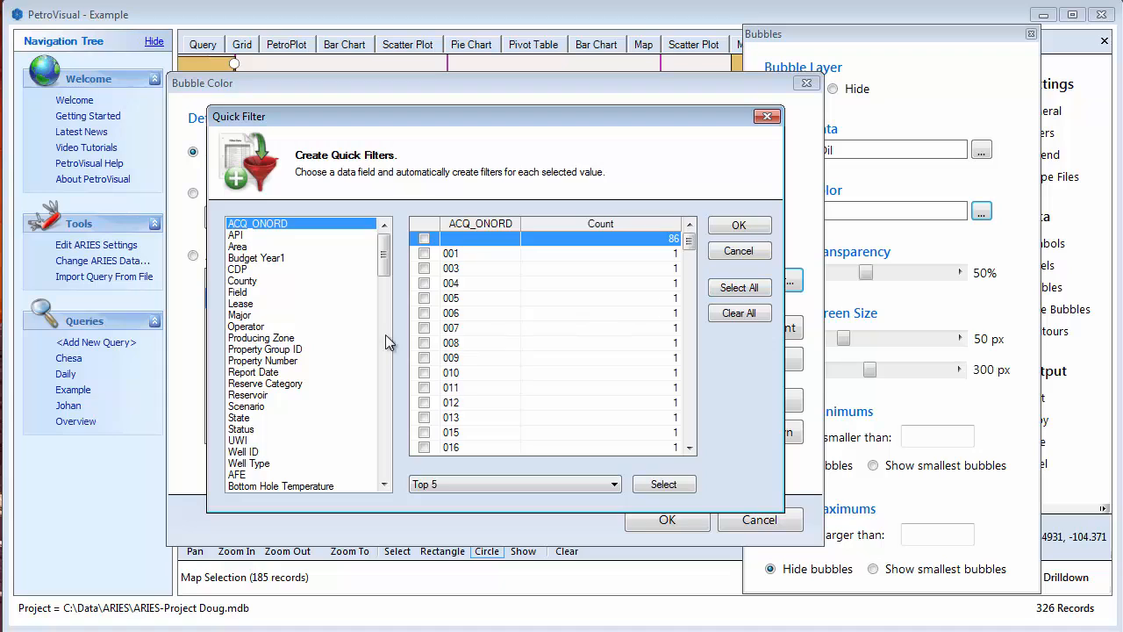
left_click(255, 463)
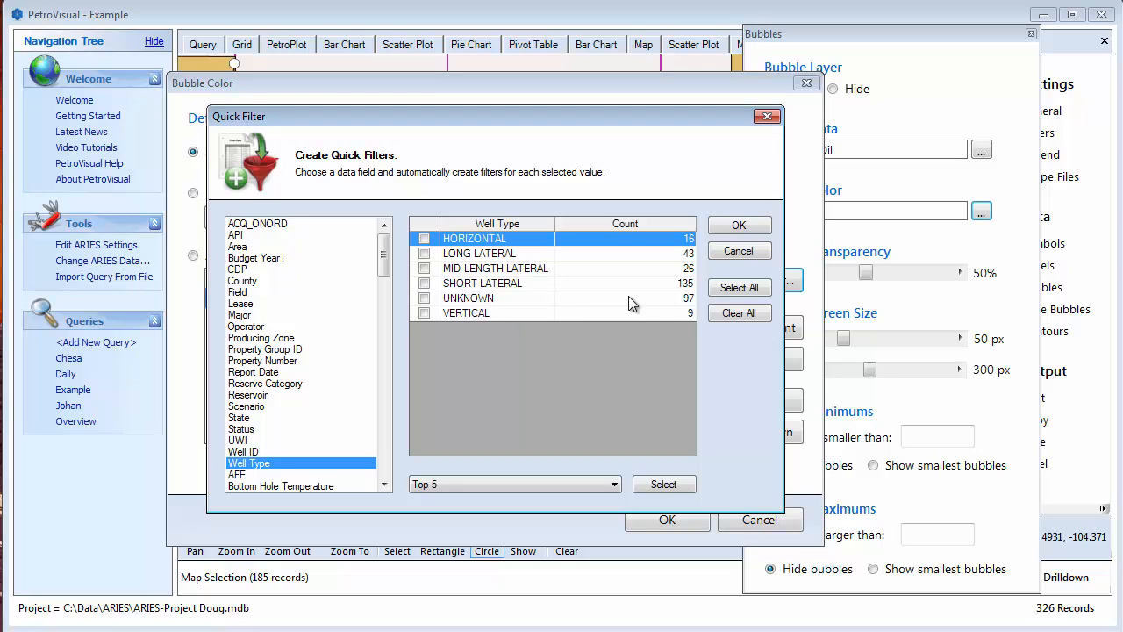
left_click(742, 295)
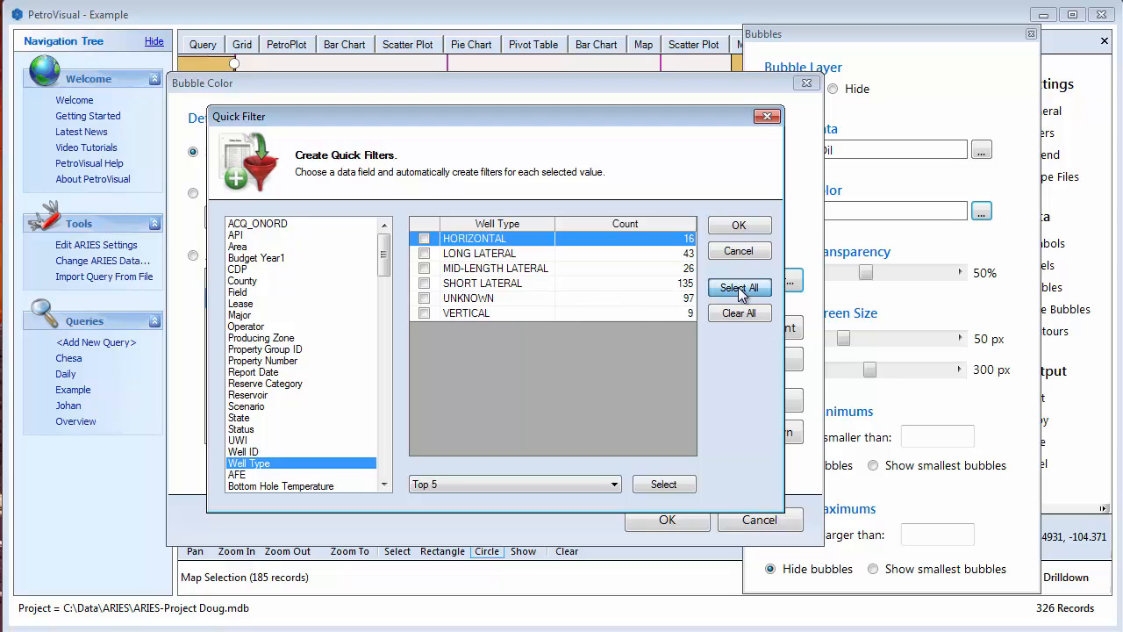
left_click(739, 227)
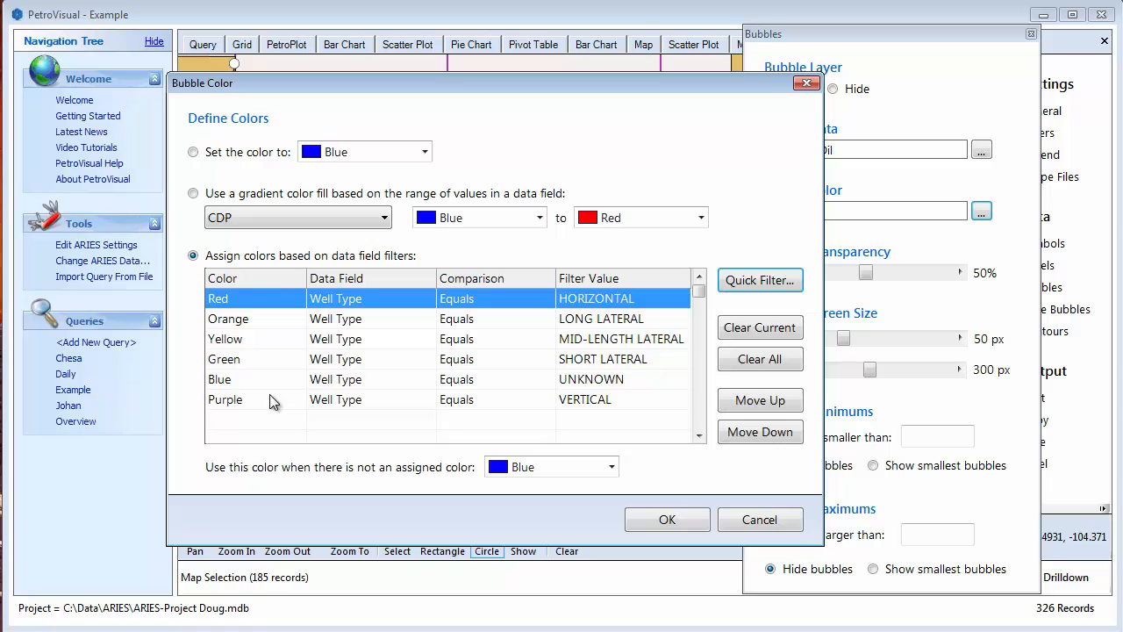
left_click(680, 518)
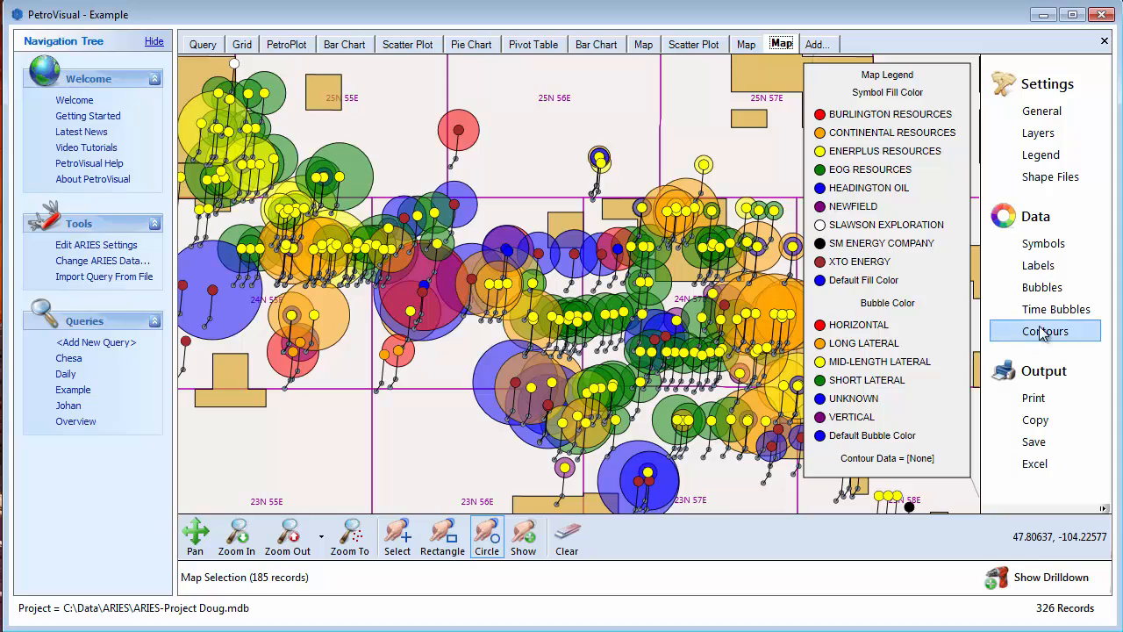
- Set the bubble transparency to 74% and hide the bubble layer
left_click(1041, 289)
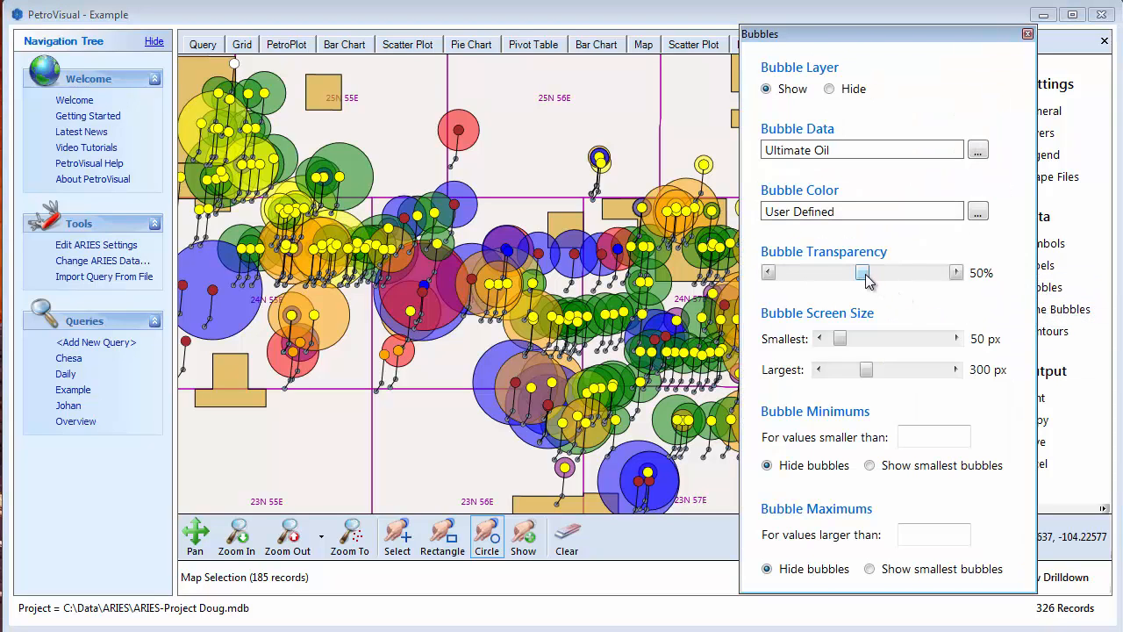
left_click_drag(867, 279, 904, 294)
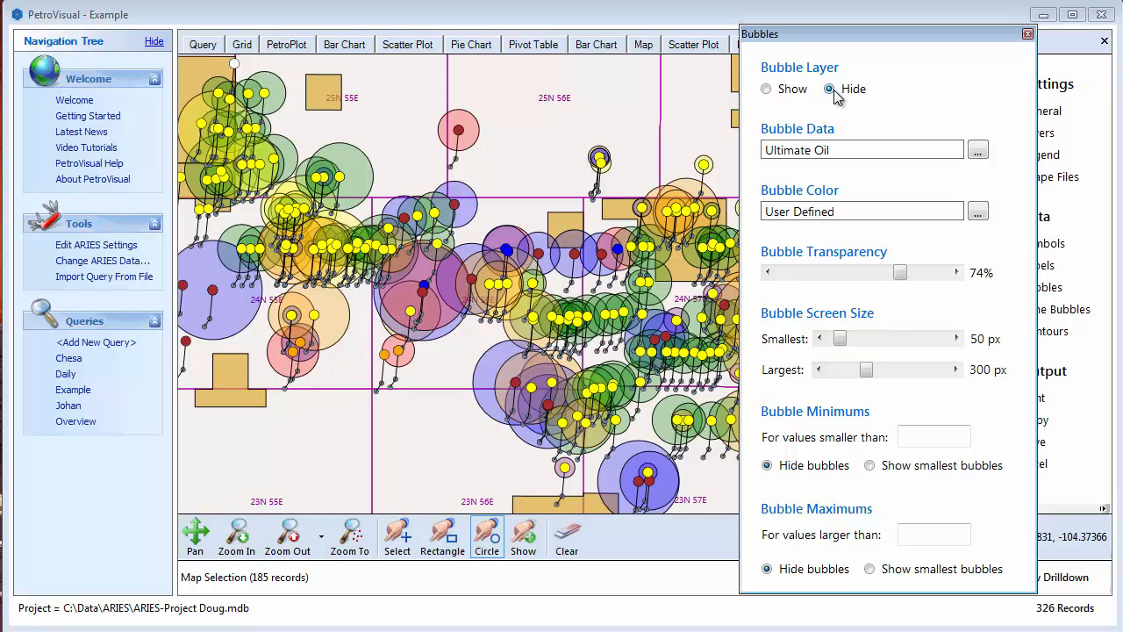
left_click(709, 134)
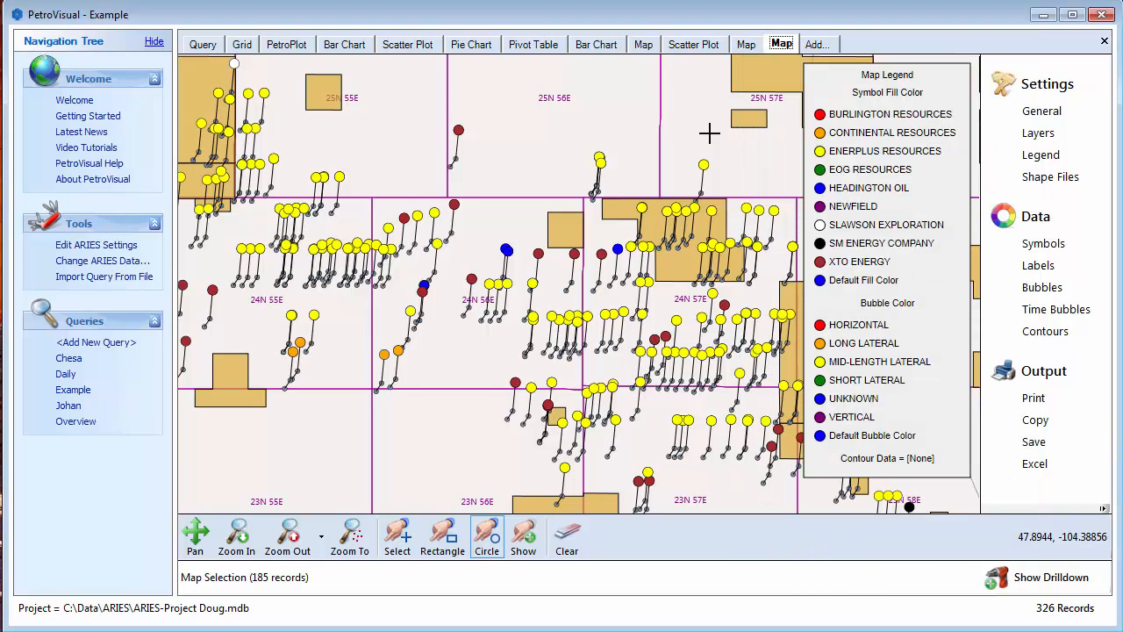
- Set the contour data to Measured Depth after trying Depth, Lateral Length and Lower Perforation, and set the contour transparency to 54%
left_click(1048, 336)
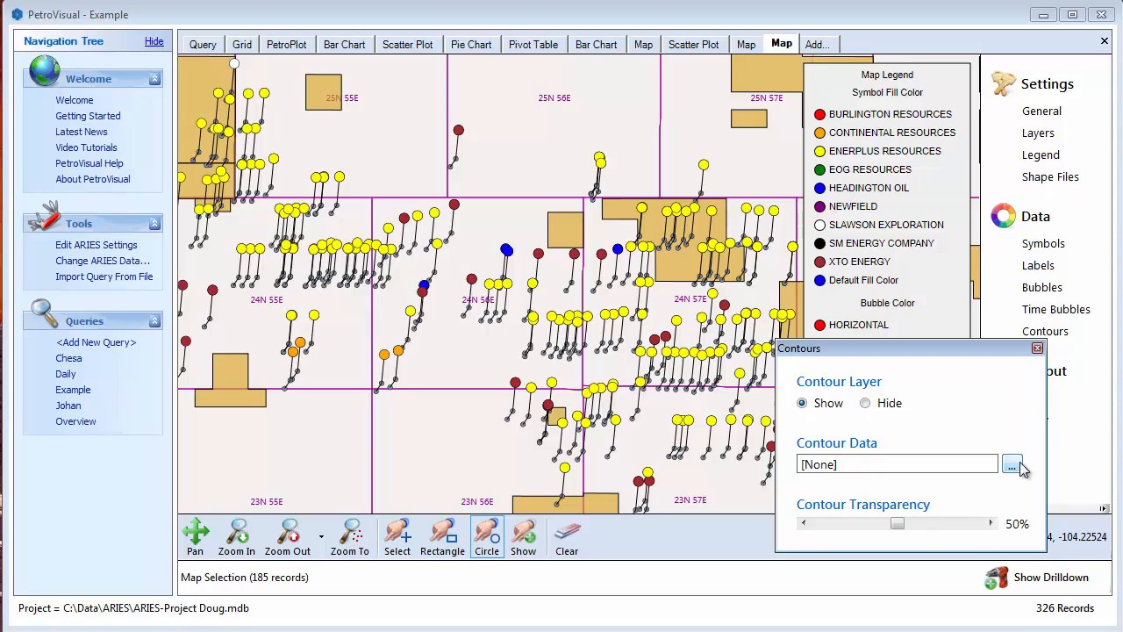
left_click(1016, 465)
left_click_drag(957, 356, 930, 166)
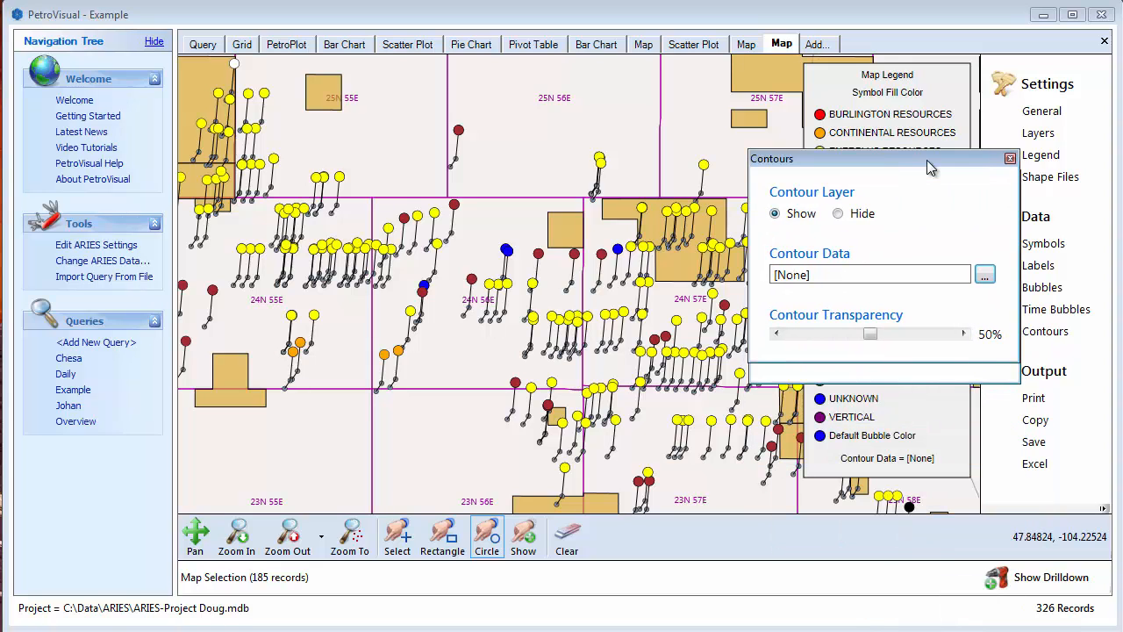
left_click(985, 275)
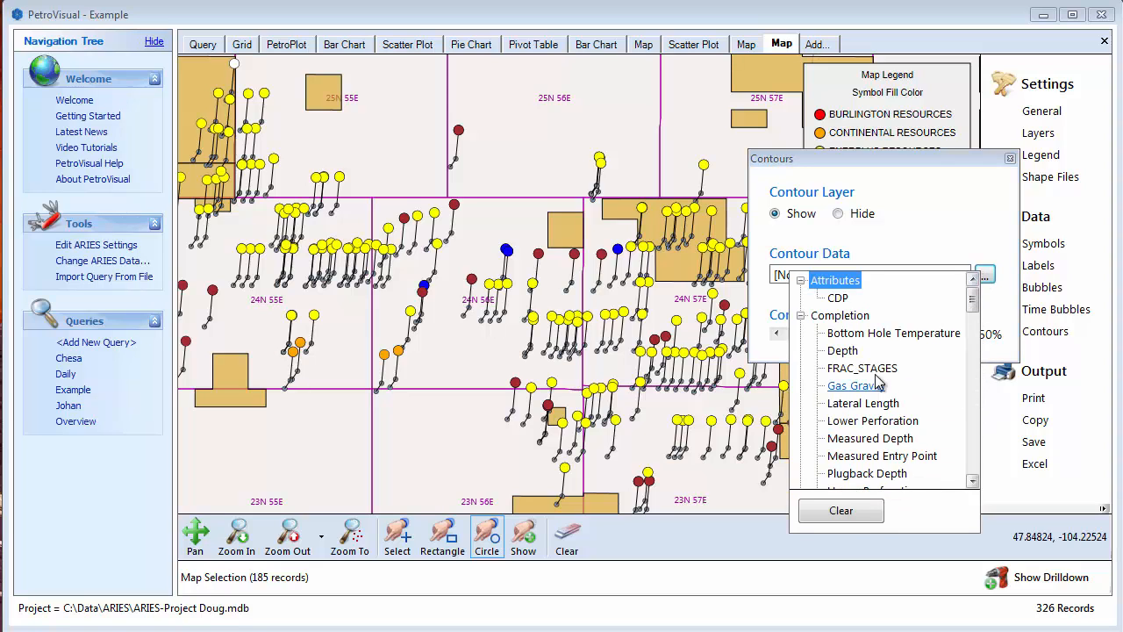
left_click(838, 352)
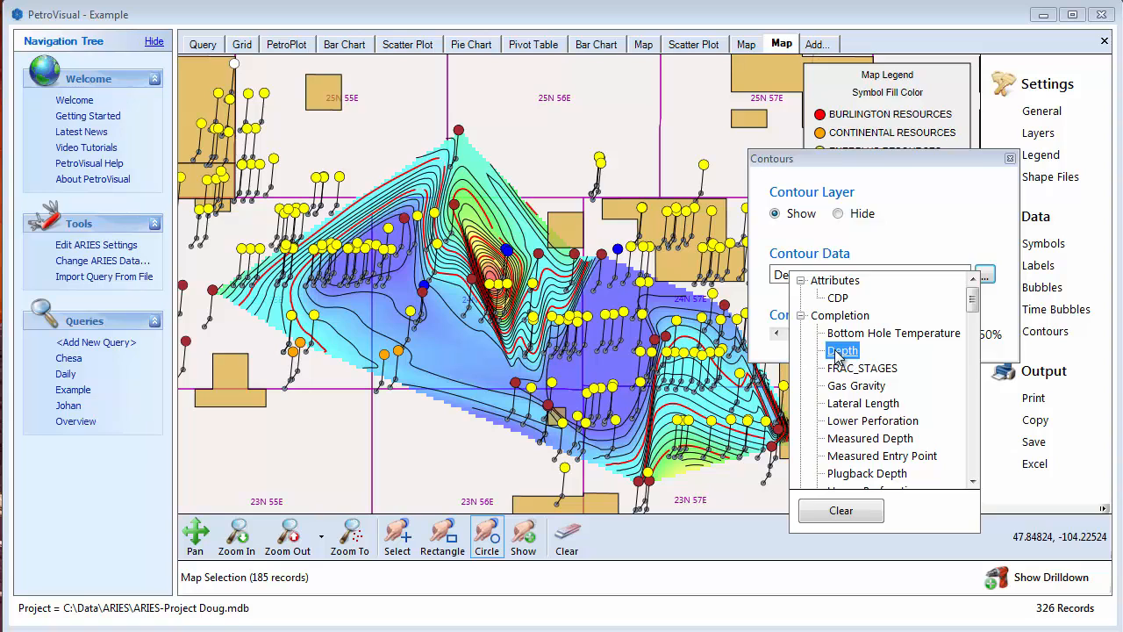
left_click(849, 409)
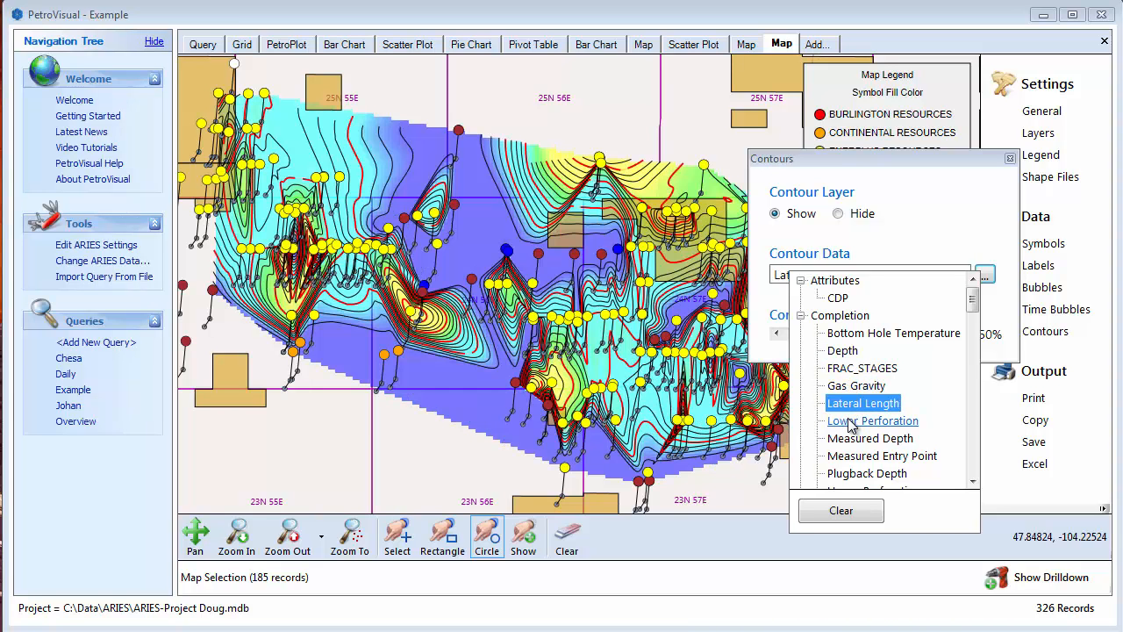
left_click(849, 425)
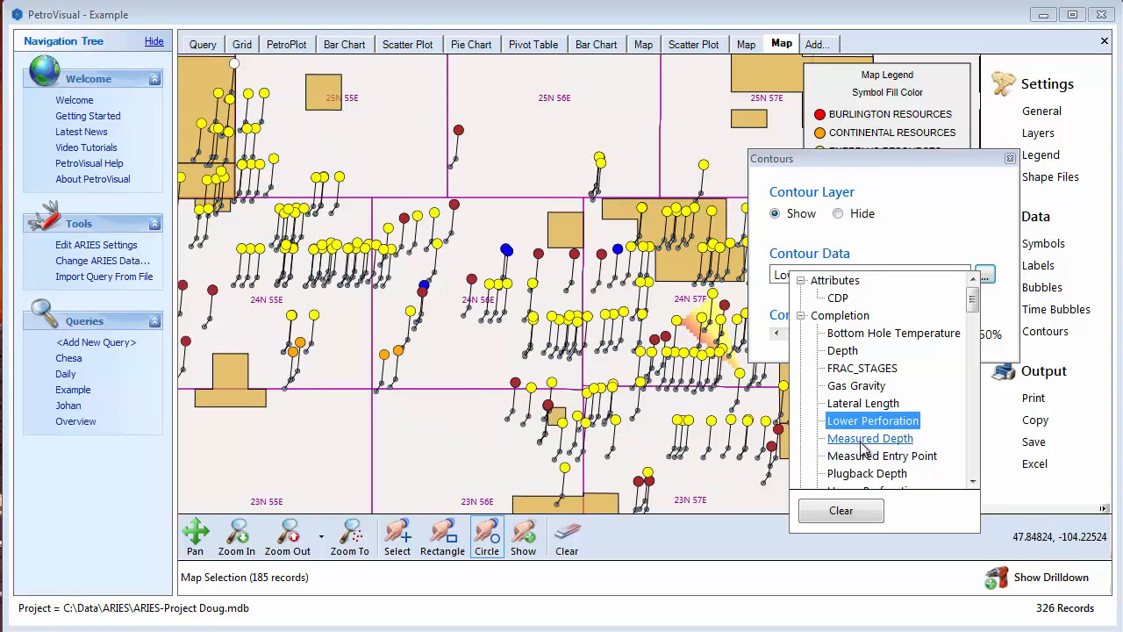
left_click(857, 438)
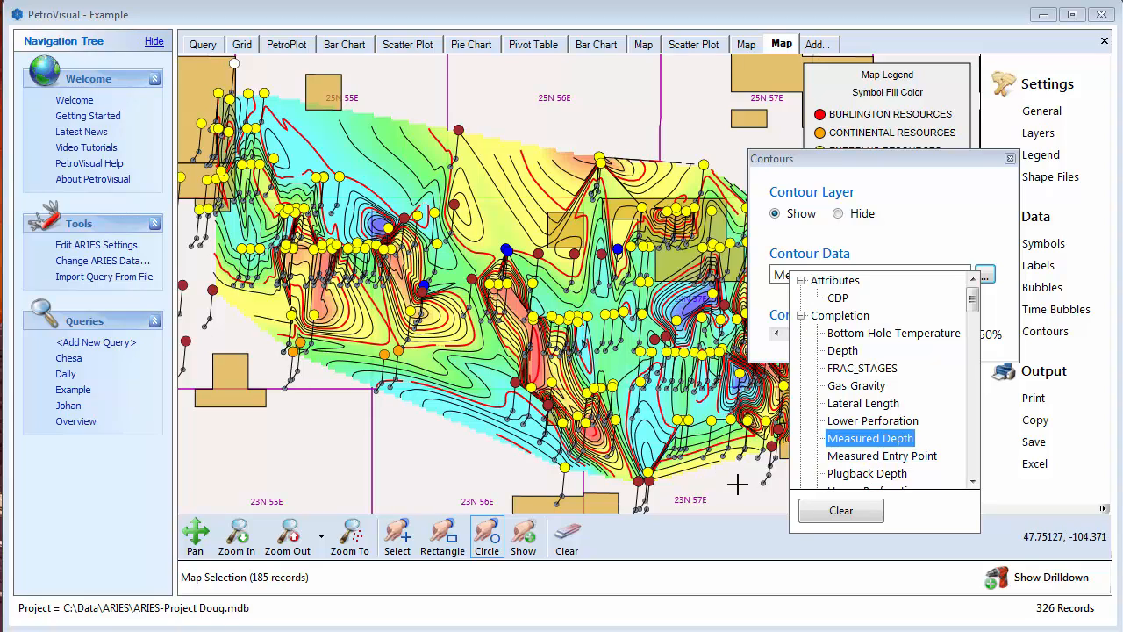
left_click(936, 224)
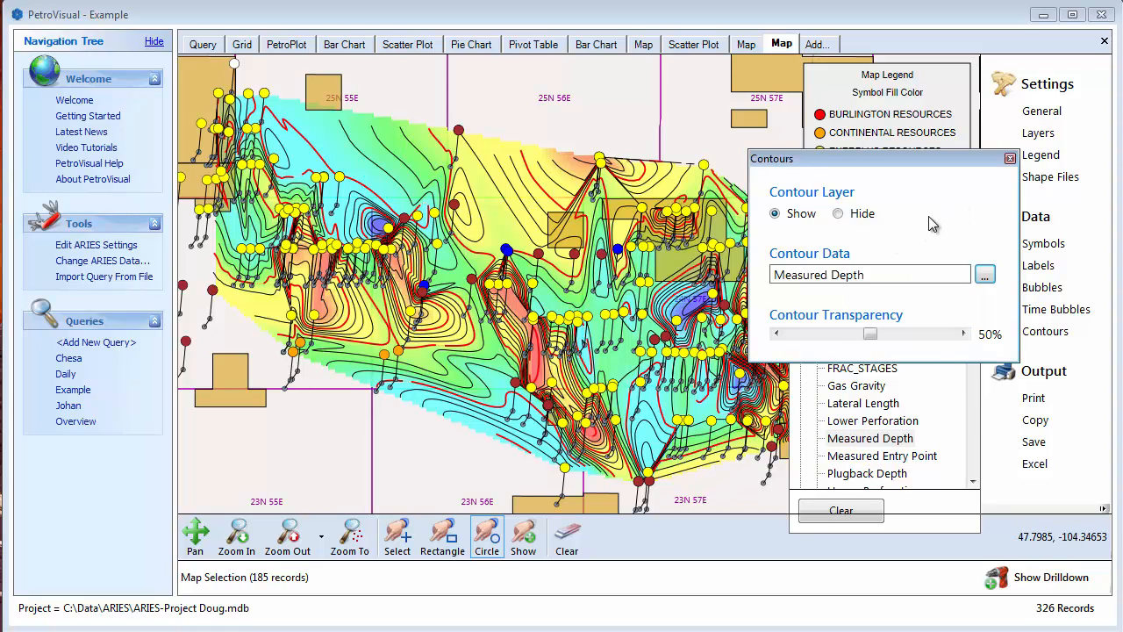
mouse_move(872, 342)
left_mouse_down()
mouse_move(818, 349)
mouse_move(923, 348)
mouse_move(879, 348)
left_mouse_up()
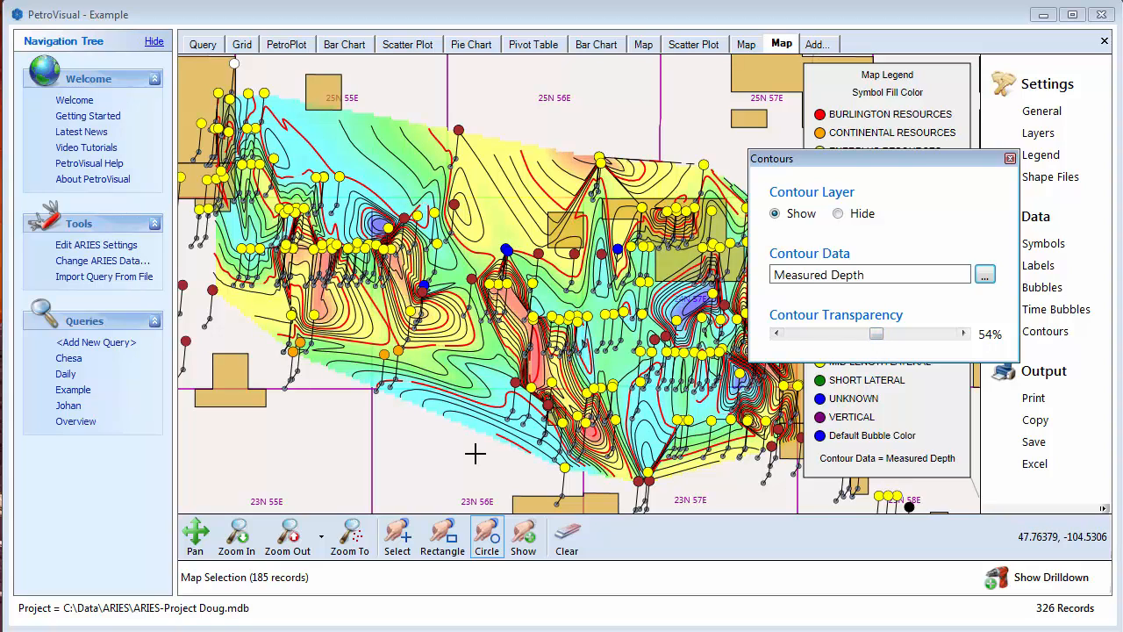
key("Escape")
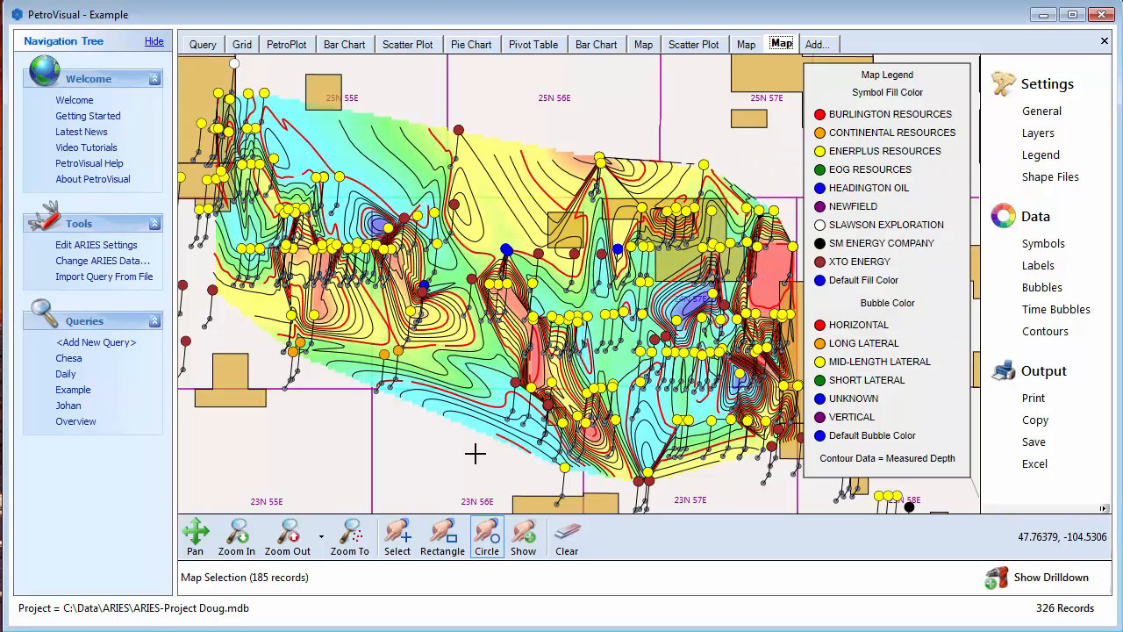
- Remove the two wells at the centers of the red contour peaks near sections 35 and 7 from the selection
left_click(351, 537)
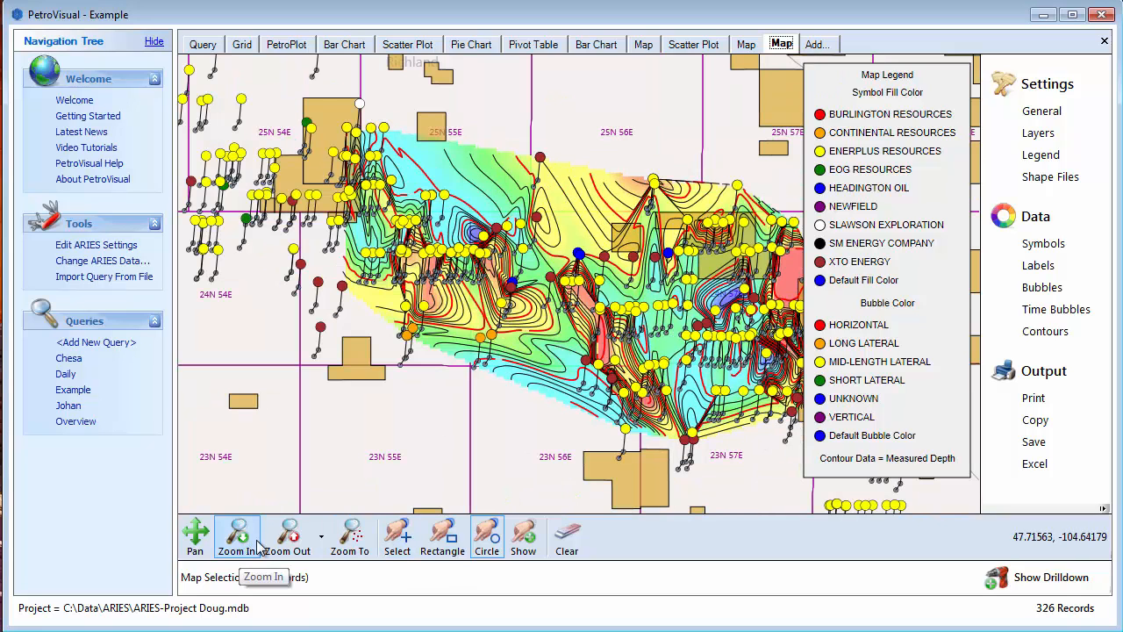
left_click(248, 549)
left_click_drag(513, 289, 711, 430)
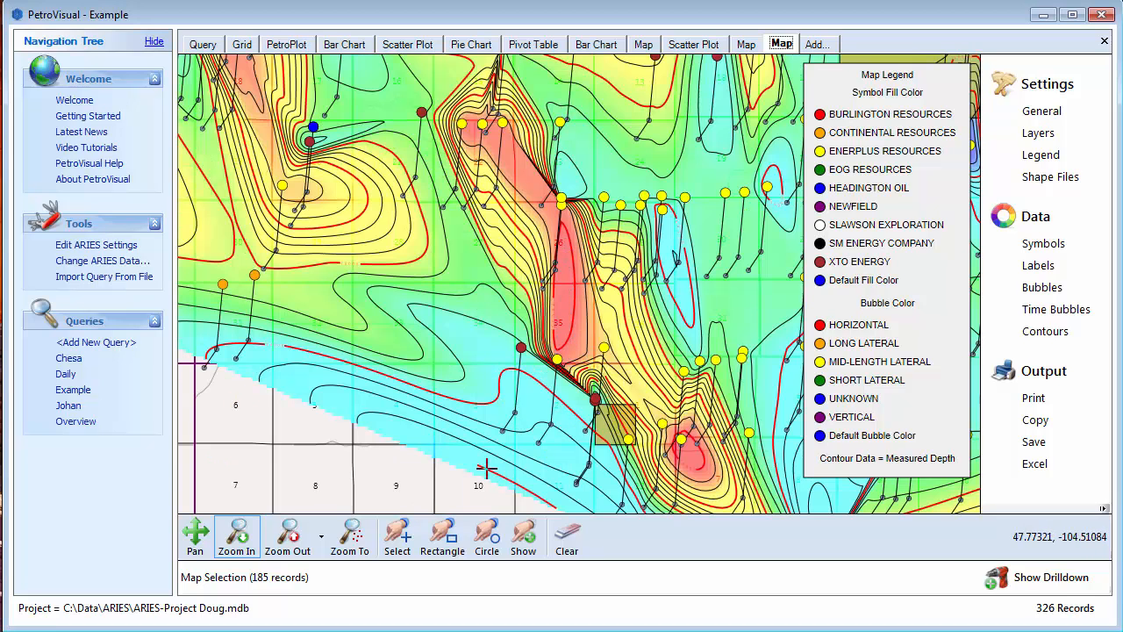
left_click(396, 537)
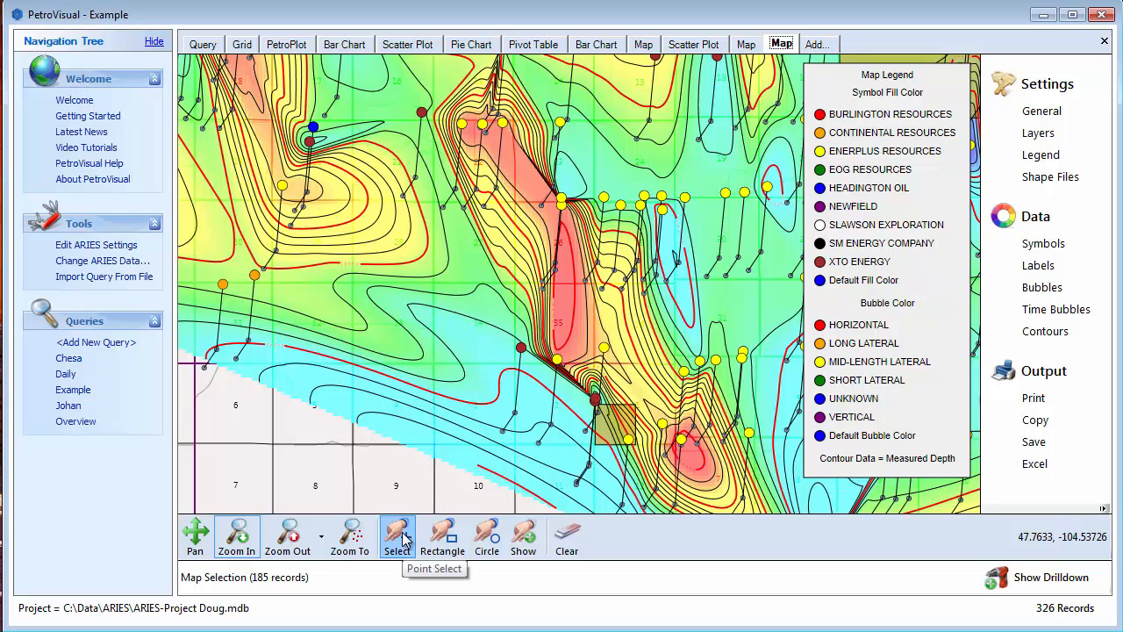
left_click(682, 443)
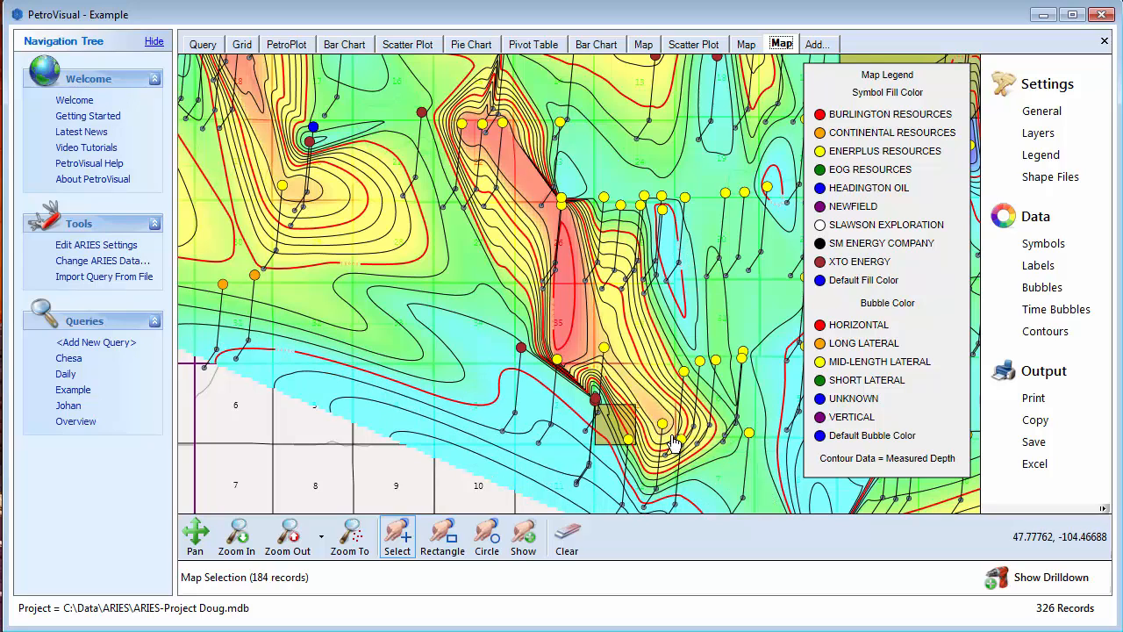
left_click(561, 373)
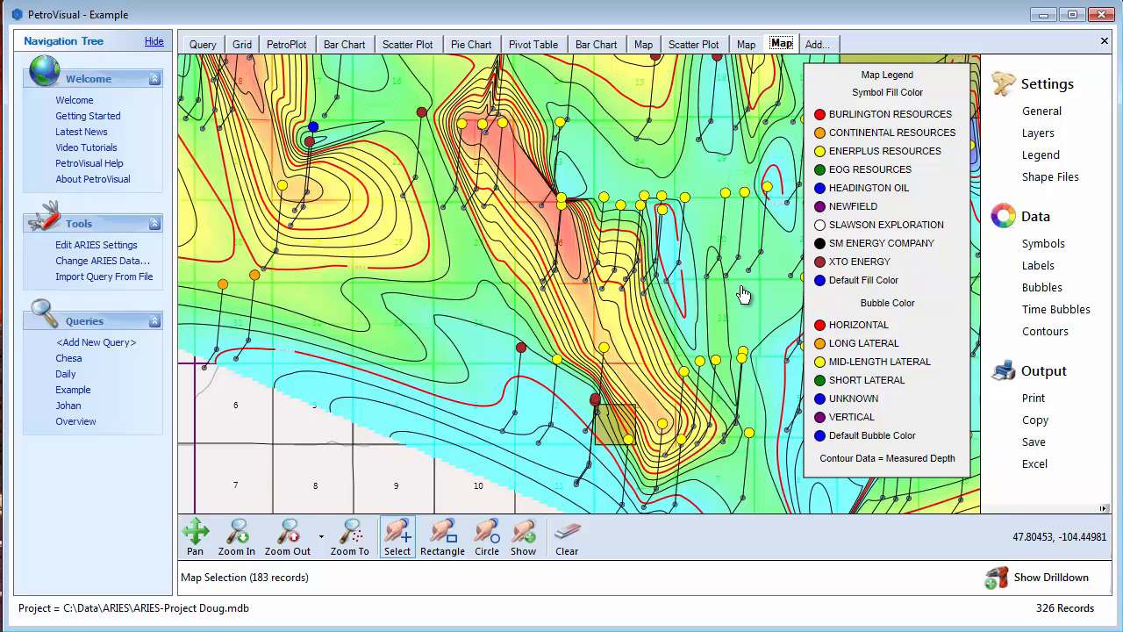
- Show the bubble layer over the contours and return to the map
left_click(1036, 287)
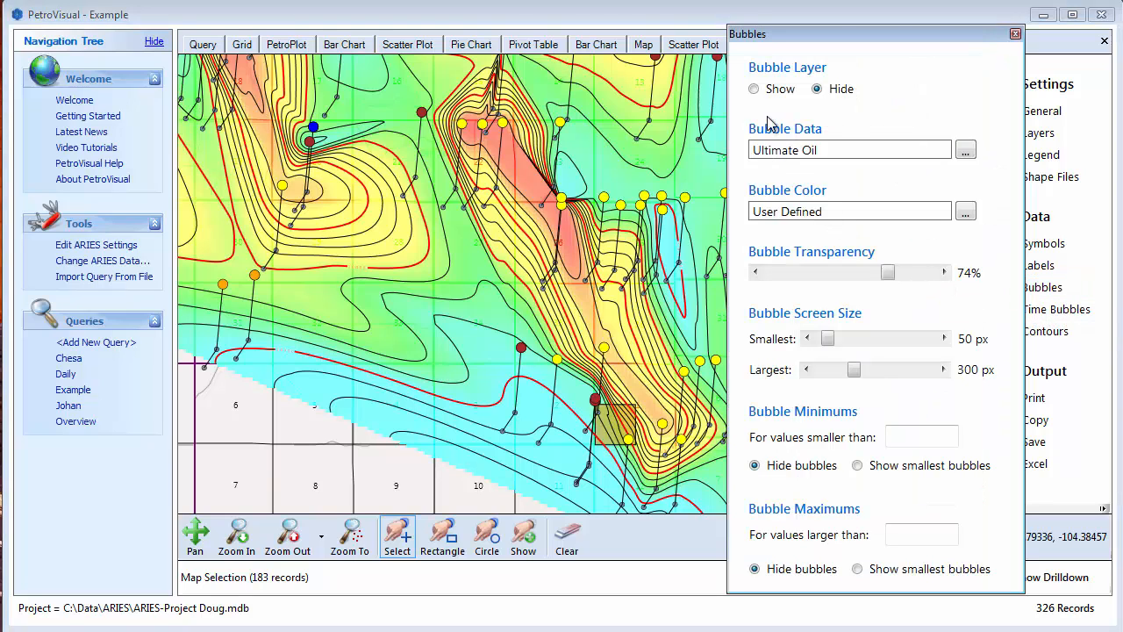
left_click(755, 90)
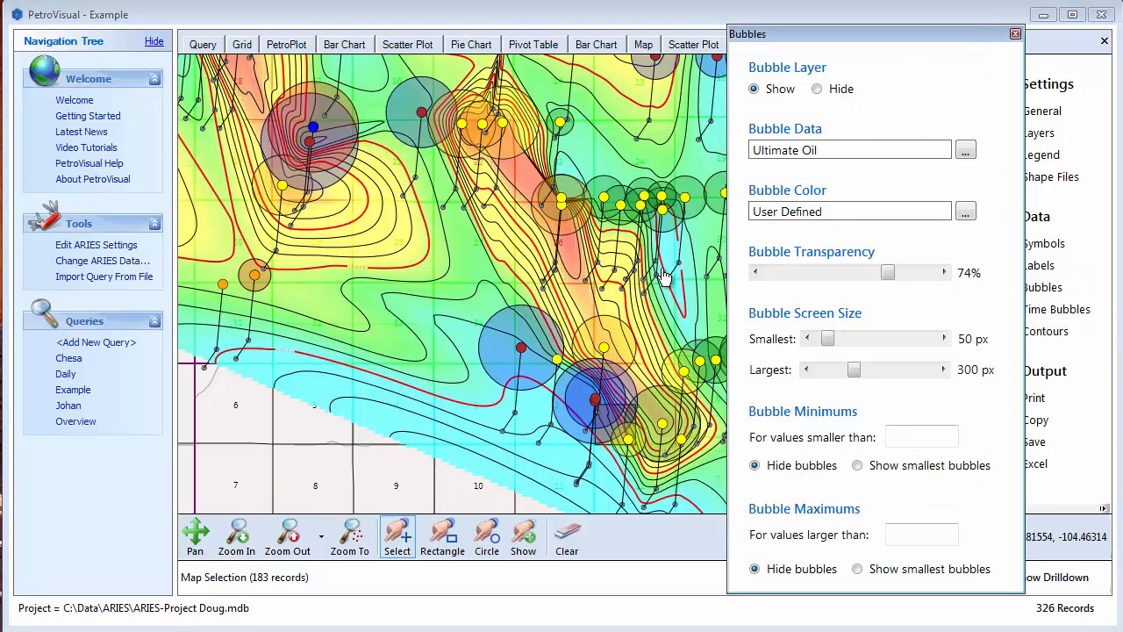
left_click(455, 405)
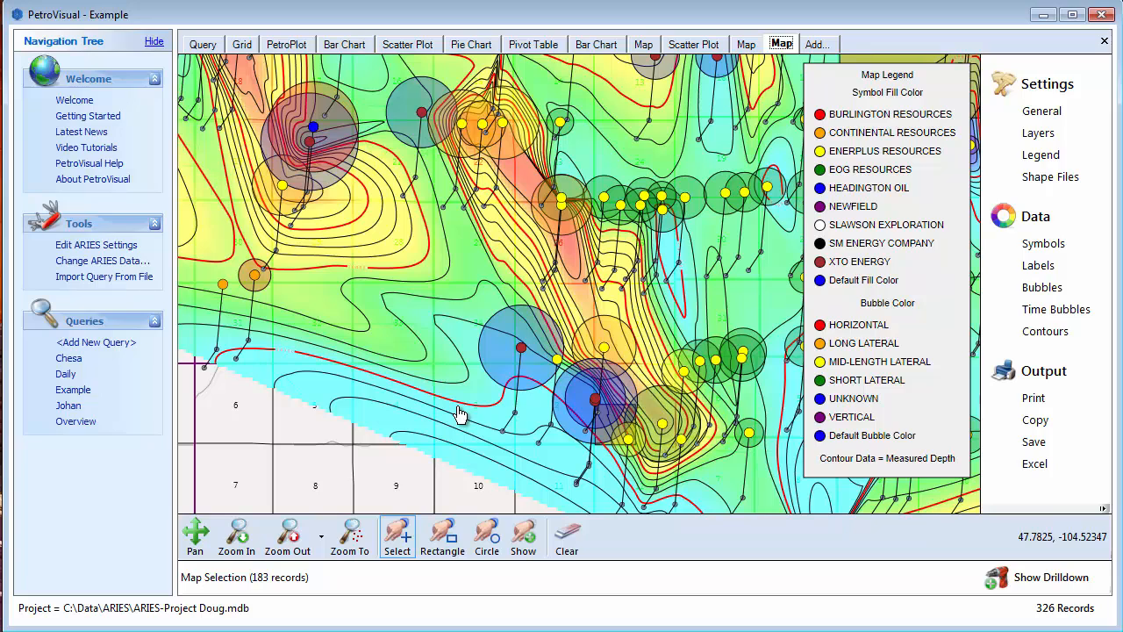